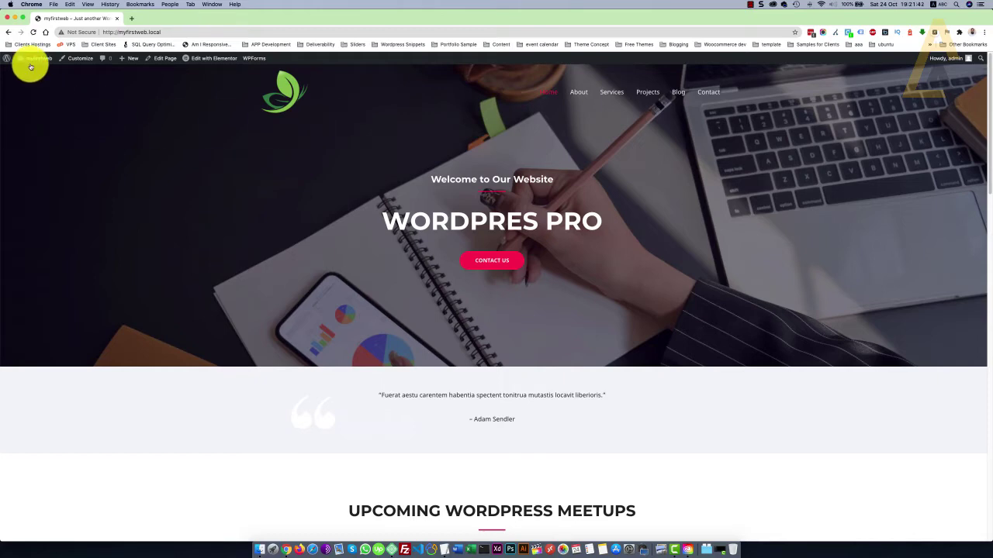
# Create a new WordPress menu named 'Header Menu - Left'.
pyautogui.moveTo(31, 63)
pyautogui.click(25, 103)
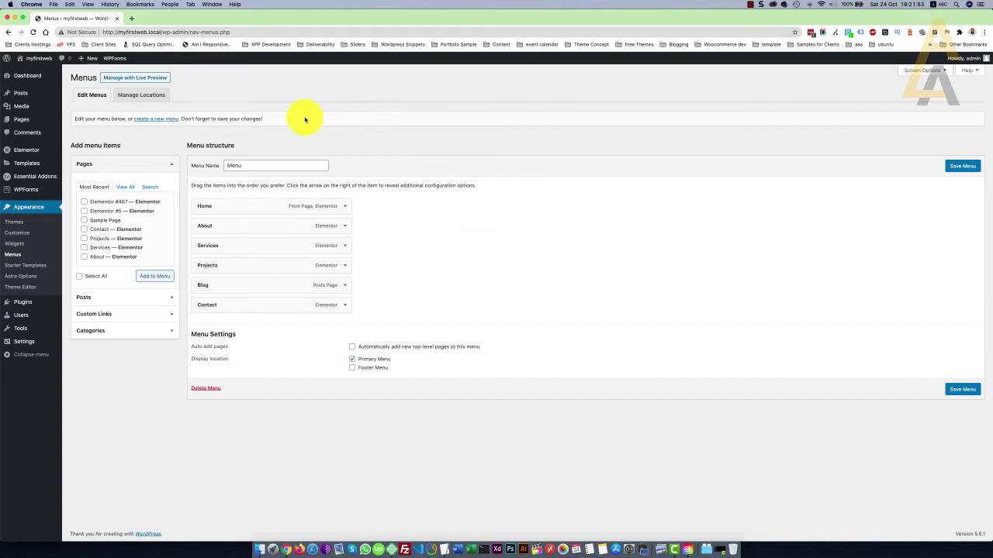
pyautogui.click(153, 120)
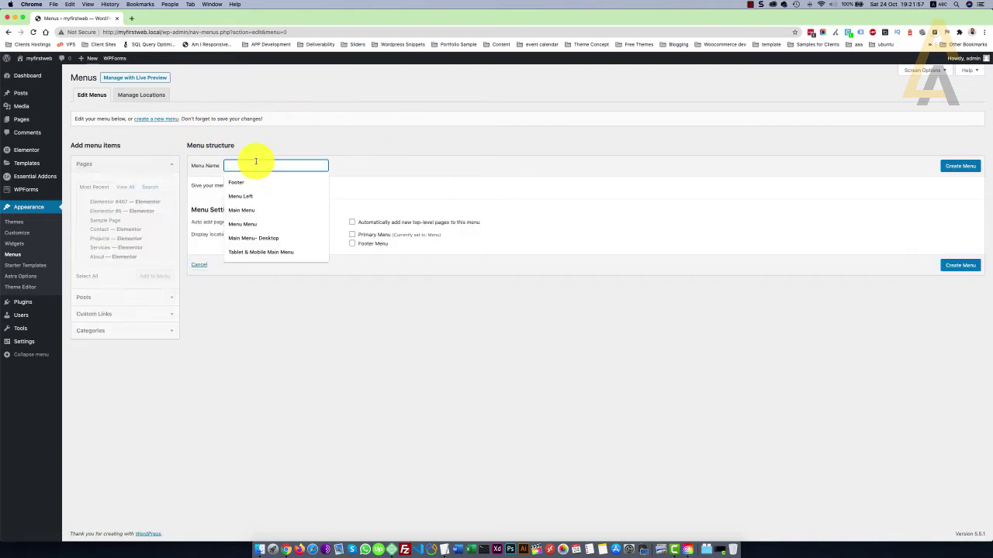
pyautogui.write('Head')
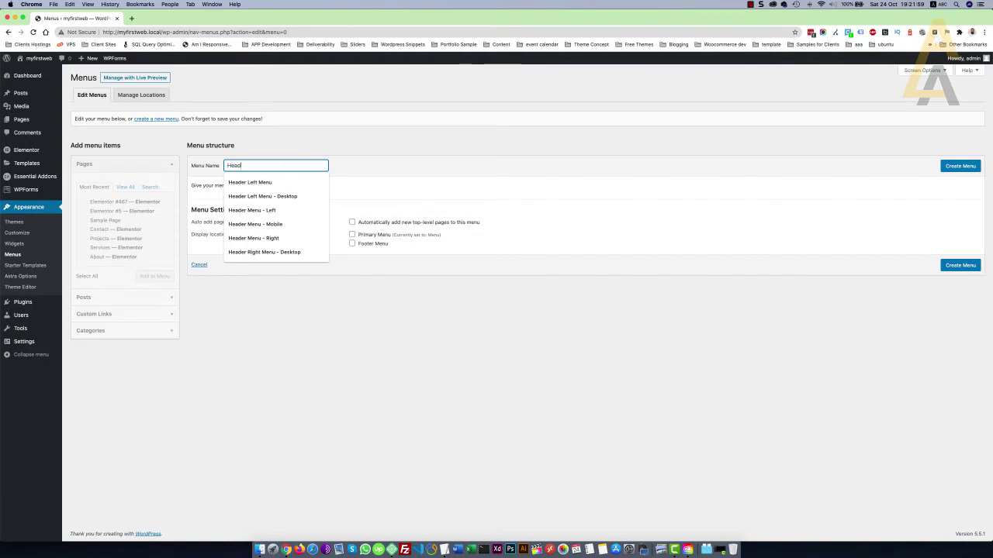
pyautogui.write('er M')
pyautogui.press('Down')
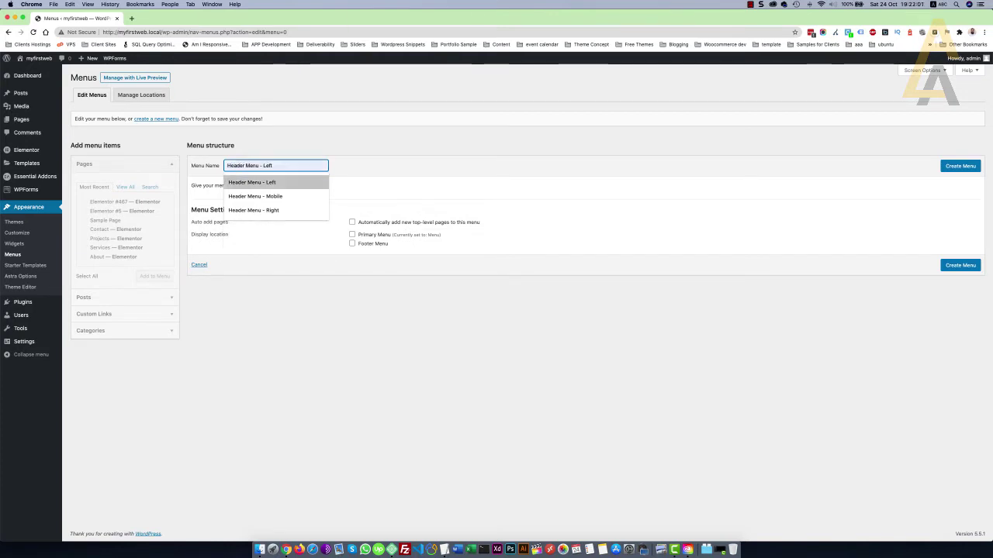
pyautogui.press('Return')
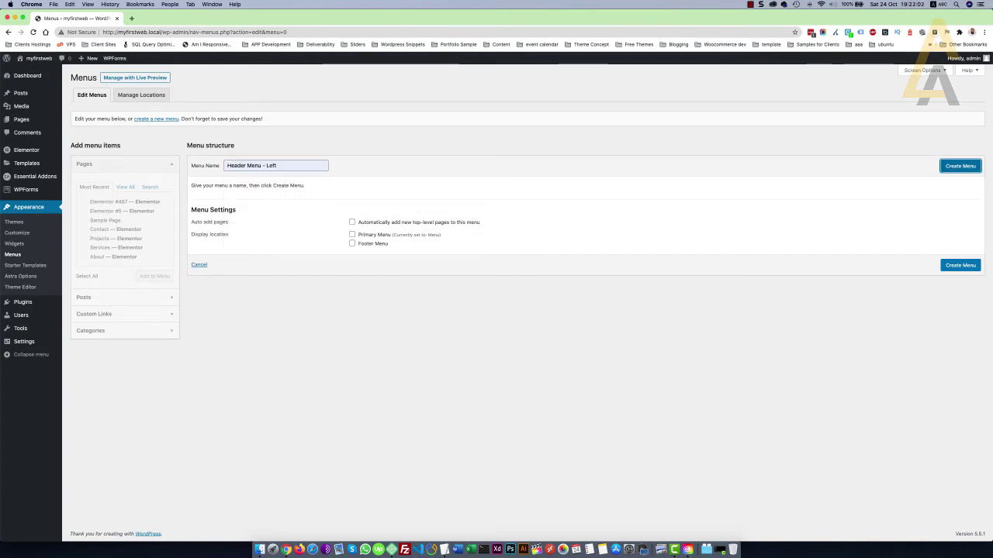
pyautogui.click(950, 166)
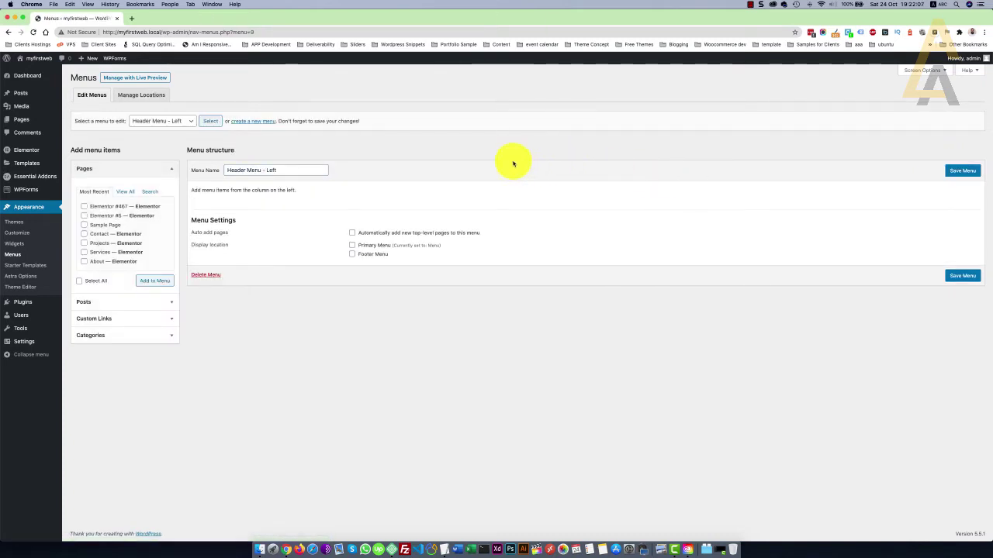
# Add the Home, About and Services pages to the menu.
pyautogui.click(125, 191)
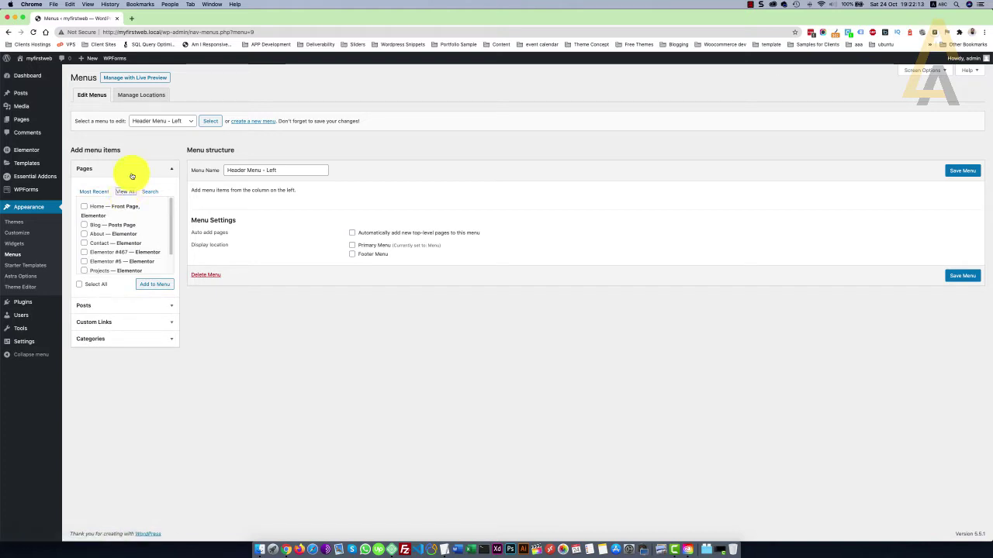
pyautogui.click(84, 208)
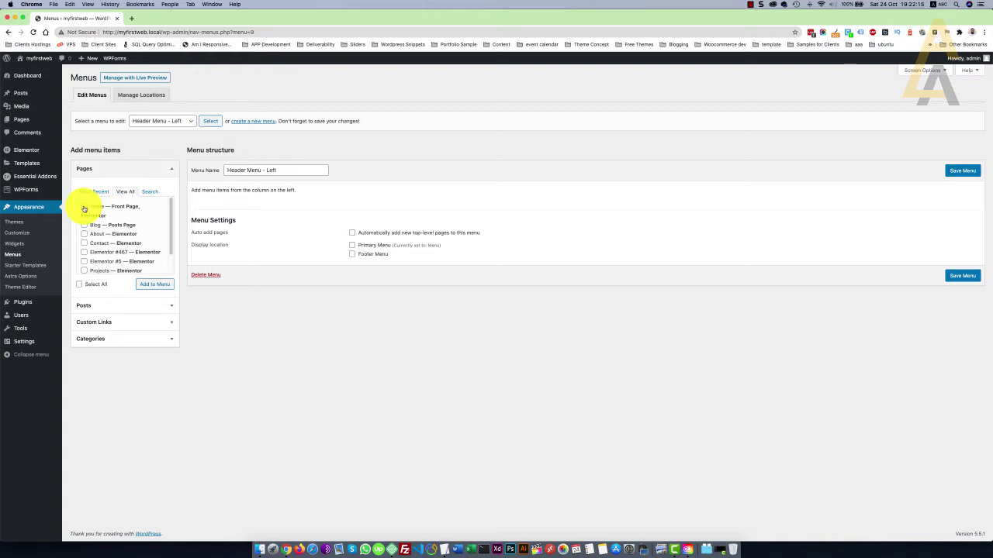
pyautogui.click(83, 234)
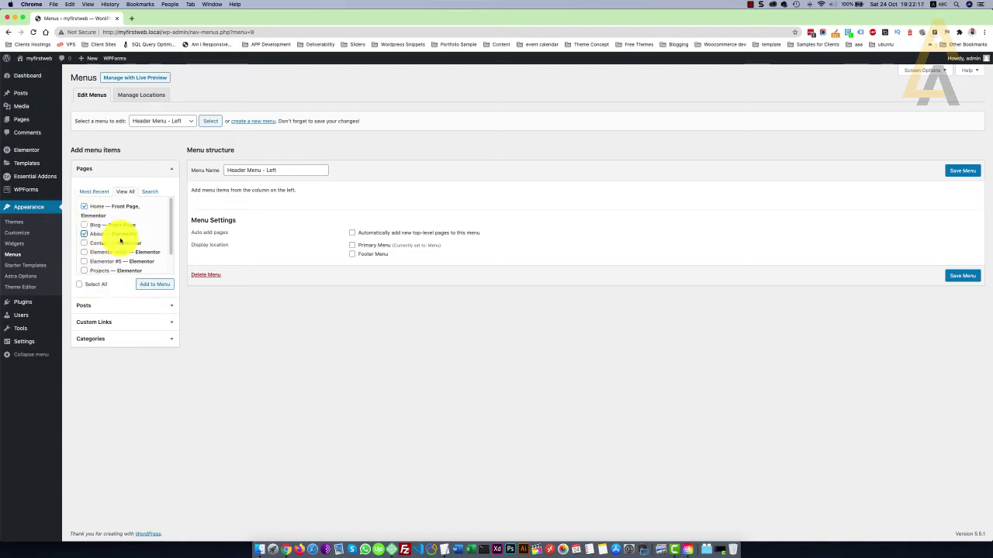
pyautogui.scroll(-3, 169, 237)
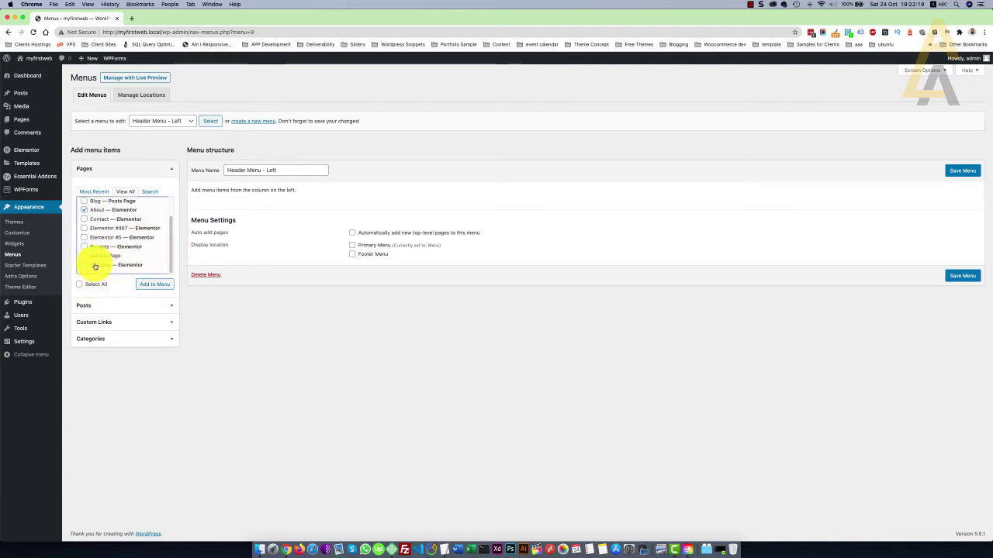
pyautogui.click(85, 264)
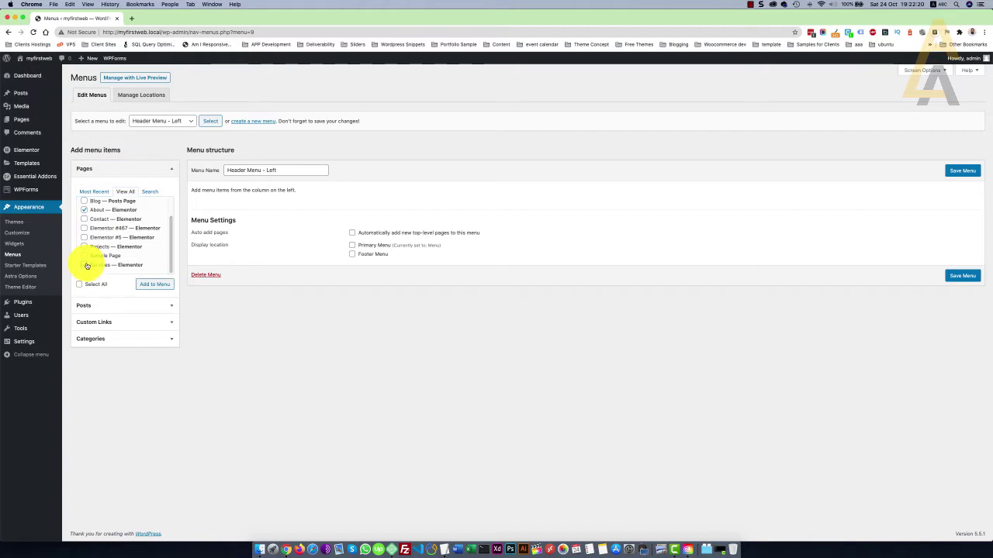
pyautogui.click(150, 284)
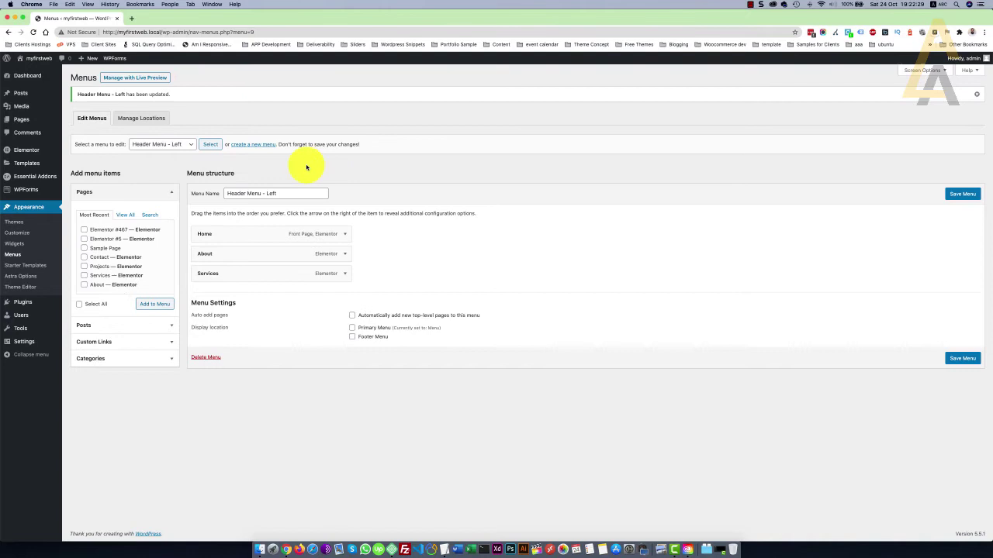
# Create another new menu named 'Header Menu - Right'.
pyautogui.click(253, 145)
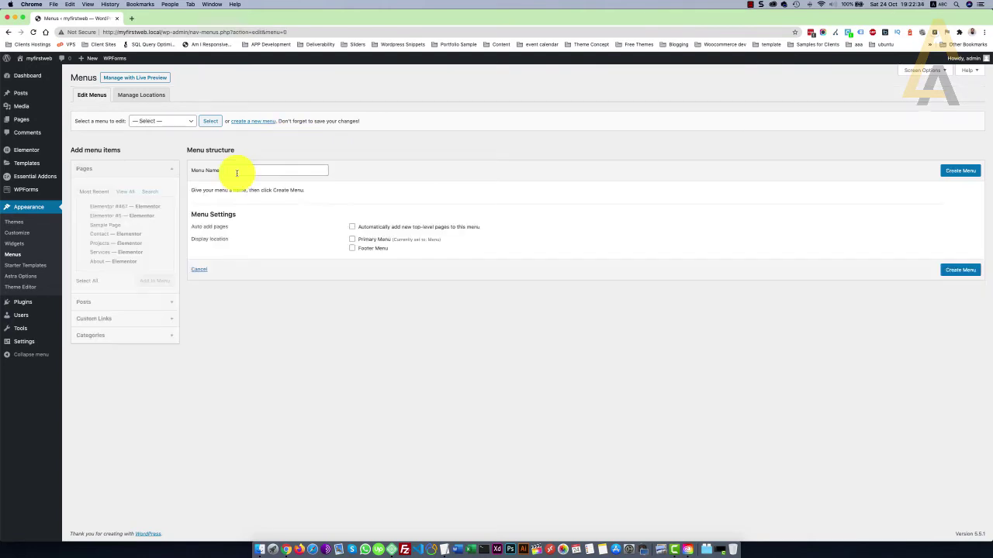
pyautogui.click(236, 173)
pyautogui.write('Header ')
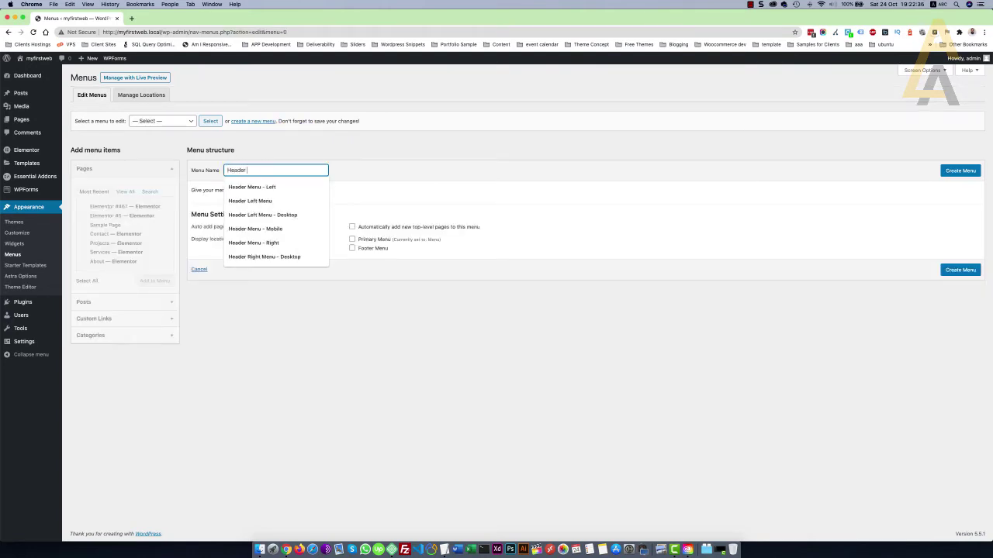
pyautogui.write('Menu - Right')
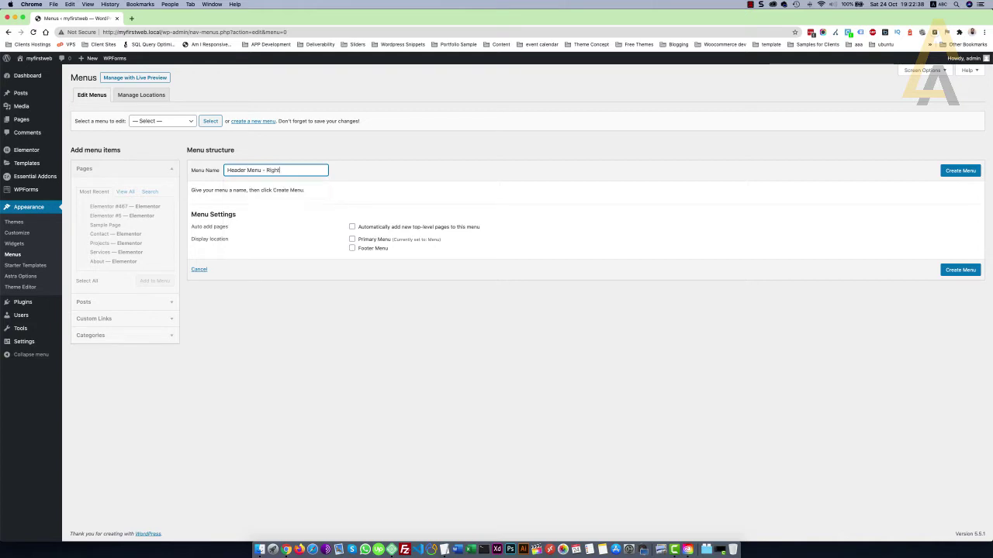
pyautogui.click(959, 170)
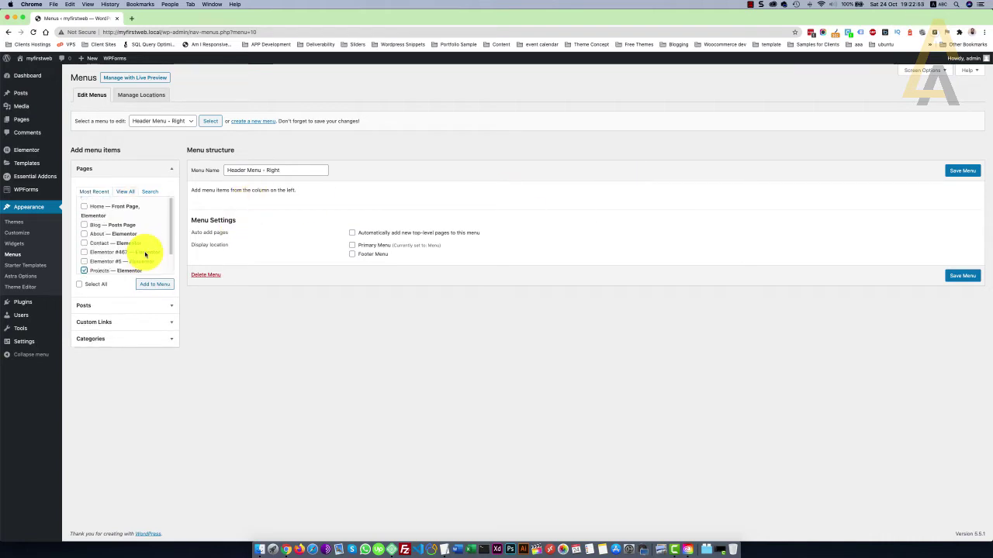
# Add the Blog, Contact and Projects pages and save the menu.
pyautogui.click(85, 225)
pyautogui.scroll(-2, 140, 256)
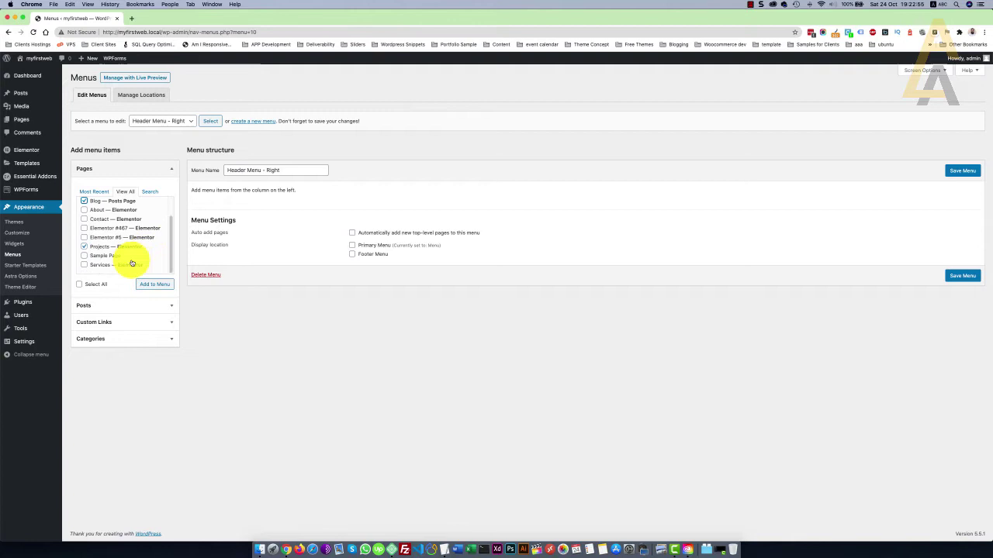
pyautogui.click(85, 219)
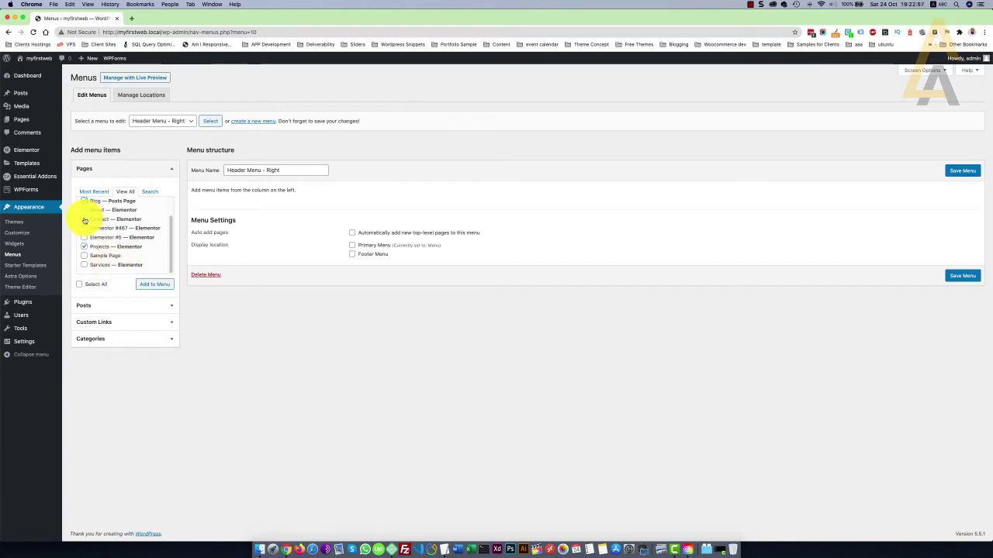
pyautogui.click(147, 285)
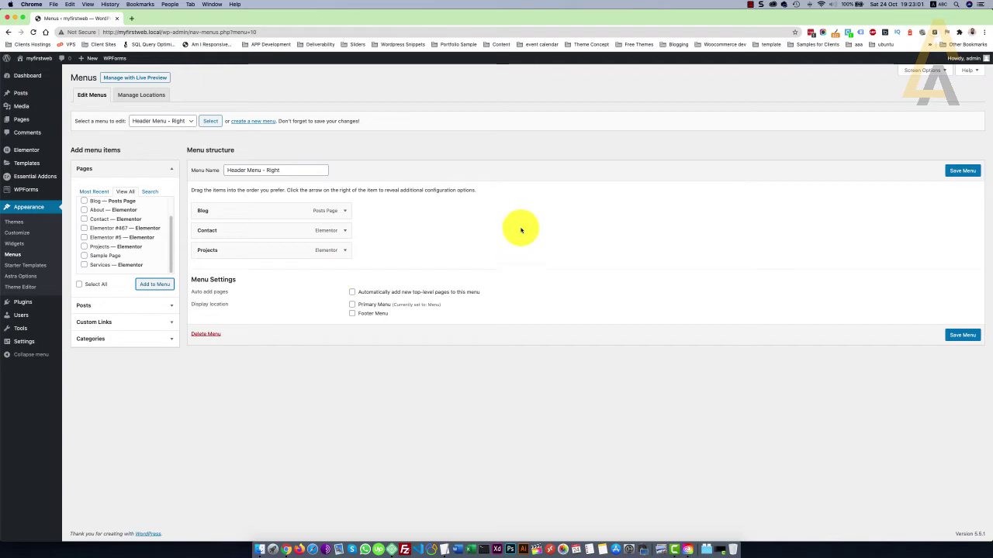
pyautogui.click(964, 172)
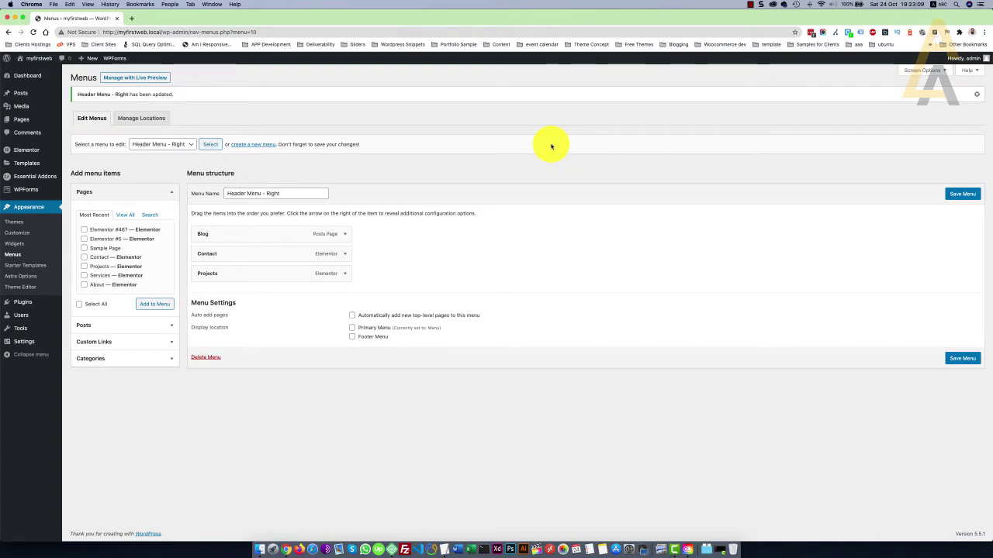
# Add a new Header-type Elementor template called 'Header for Site'.
pyautogui.moveTo(34, 166)
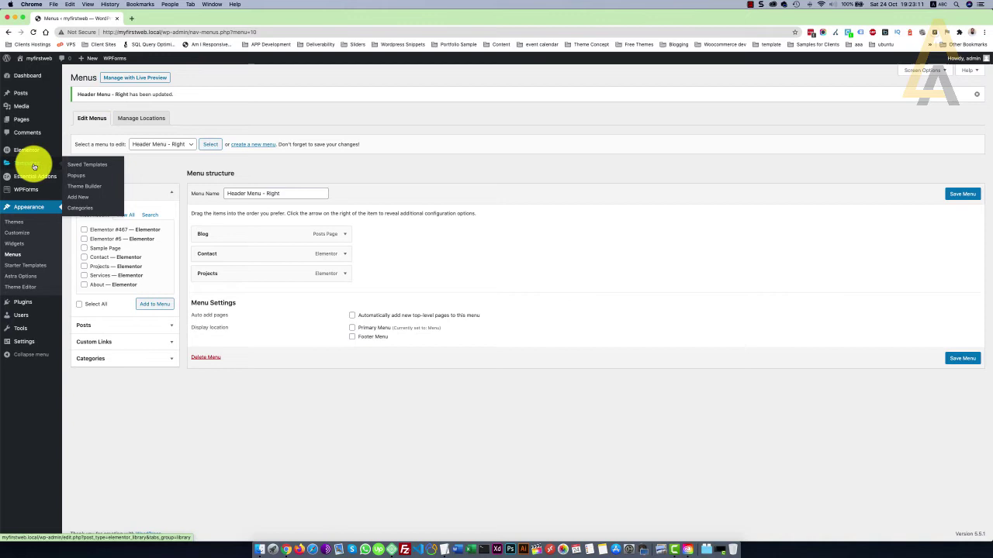
pyautogui.click(78, 198)
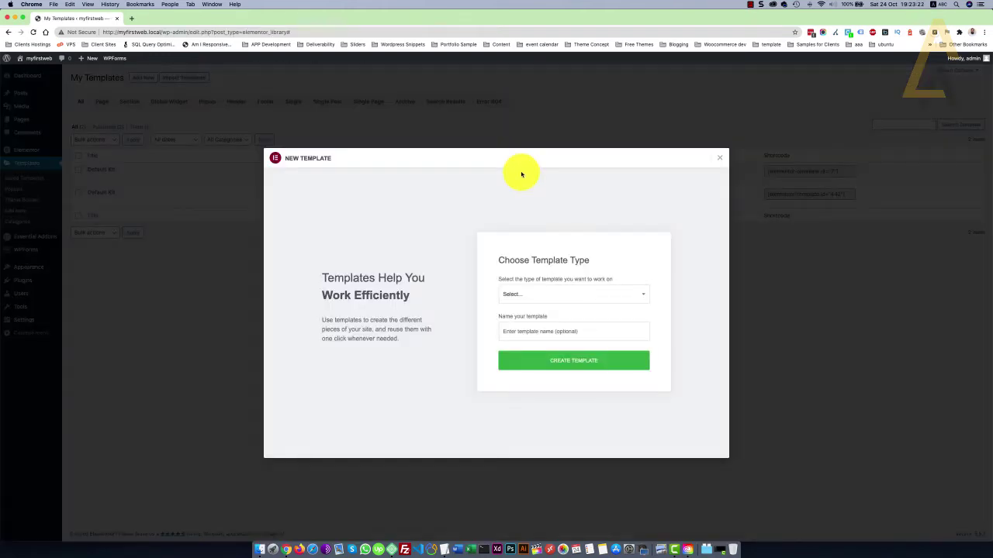
pyautogui.click(532, 294)
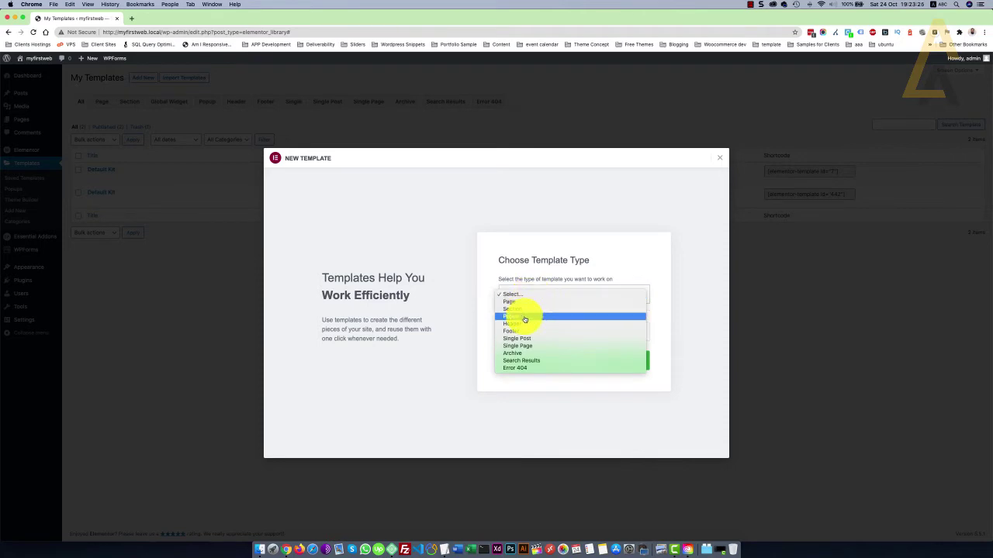
pyautogui.click(524, 323)
pyautogui.click(533, 328)
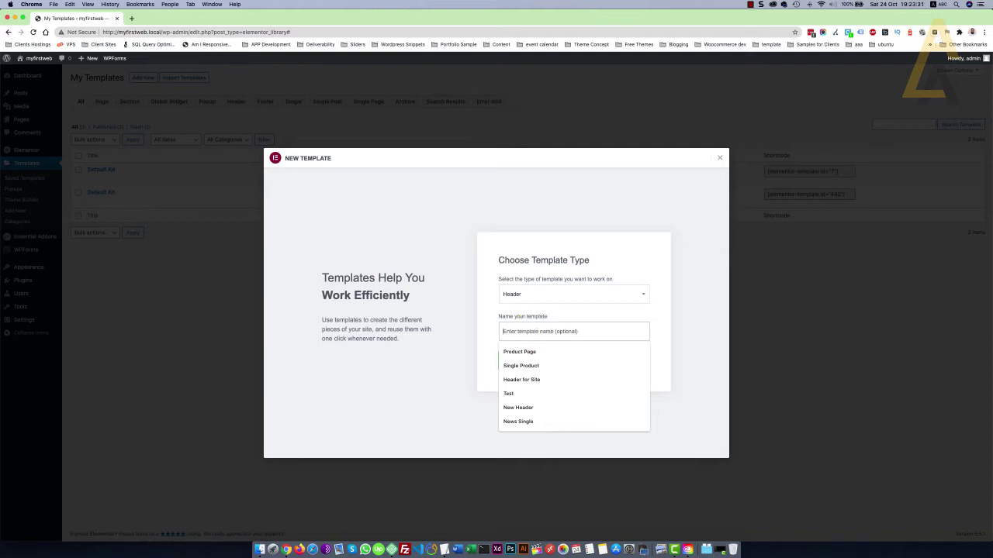
pyautogui.write('Header for')
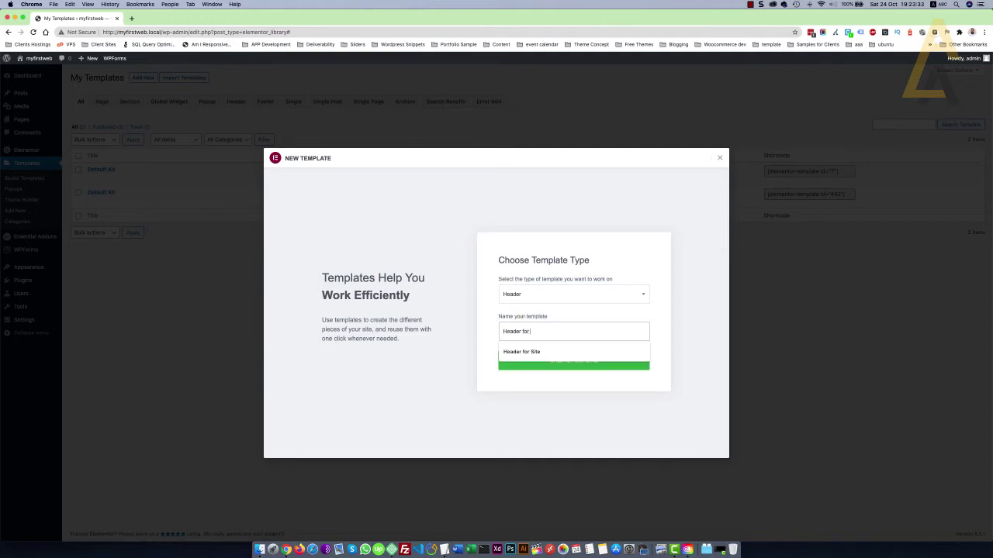
pyautogui.write(' Site')
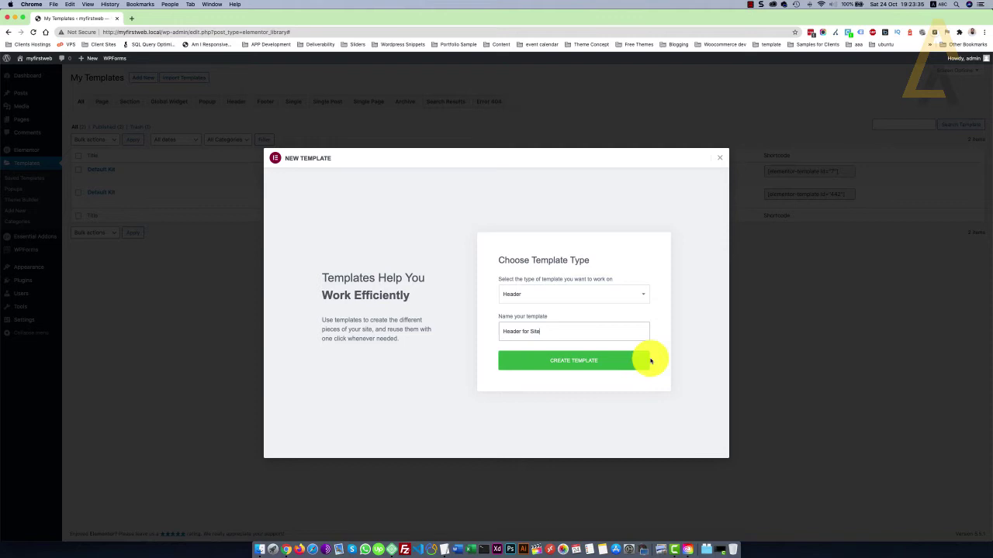
pyautogui.click(572, 360)
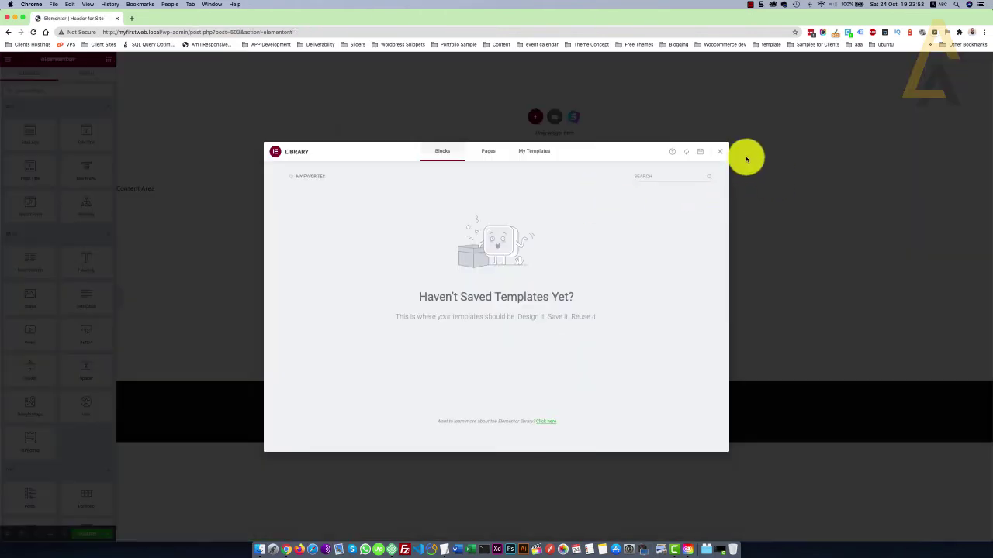
# Add a three-column section to the header and set the first column to 40% width.
pyautogui.click(720, 152)
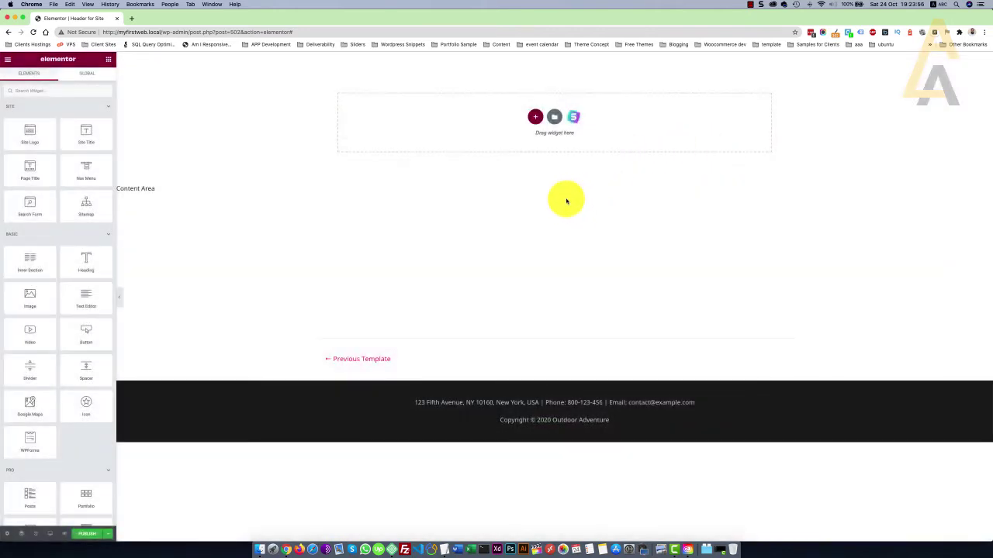
pyautogui.click(535, 118)
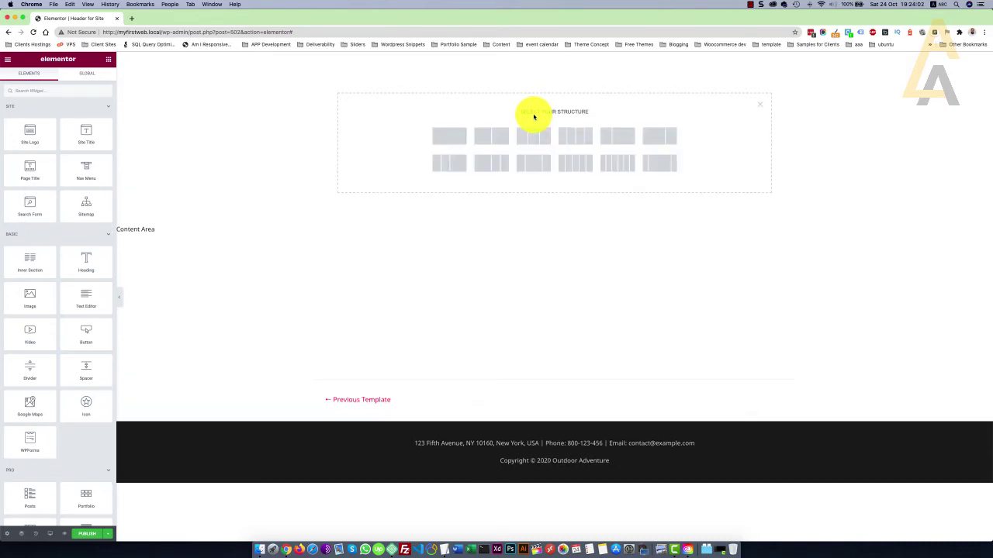
pyautogui.click(531, 134)
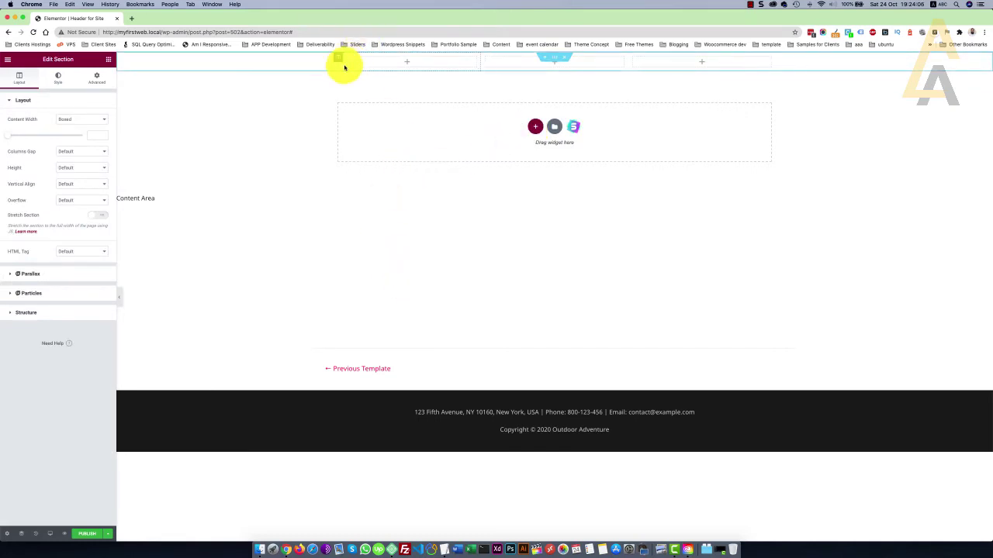
pyautogui.click(338, 59)
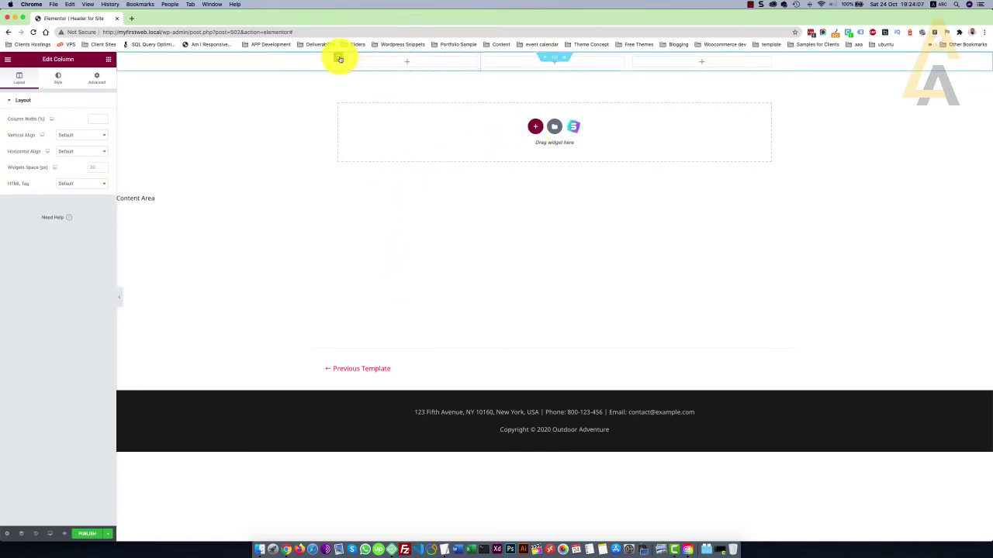
pyautogui.click(92, 119)
pyautogui.write('40')
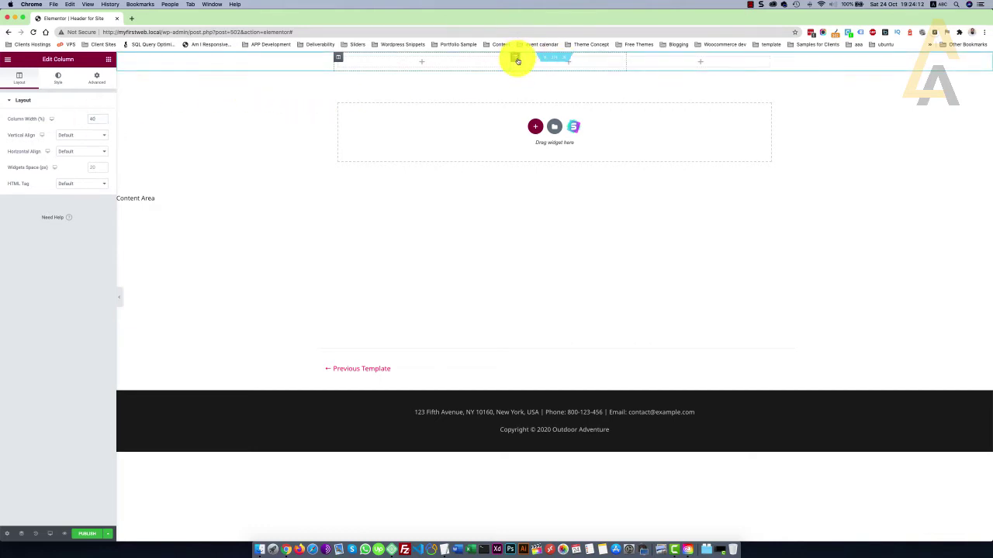
# Resize the middle column, settling on a 20% Column Width.
pyautogui.click(516, 60)
pyautogui.moveTo(89, 117); pyautogui.dragTo(122, 123)
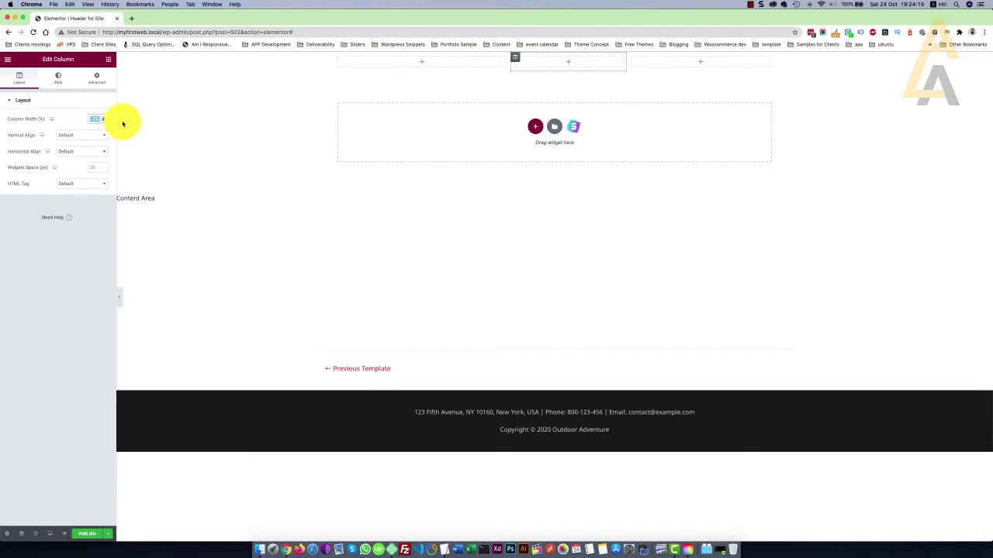
pyautogui.write('10')
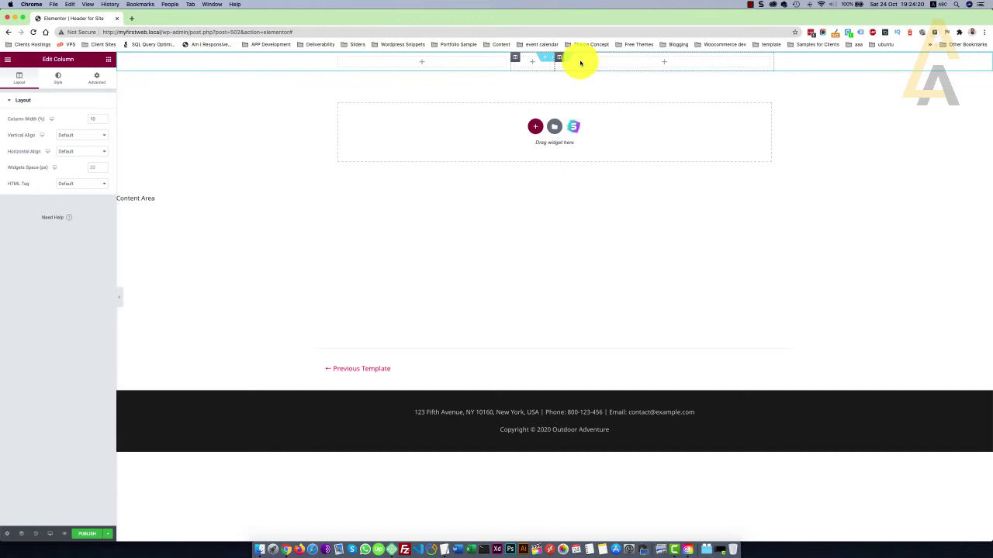
pyautogui.click(558, 59)
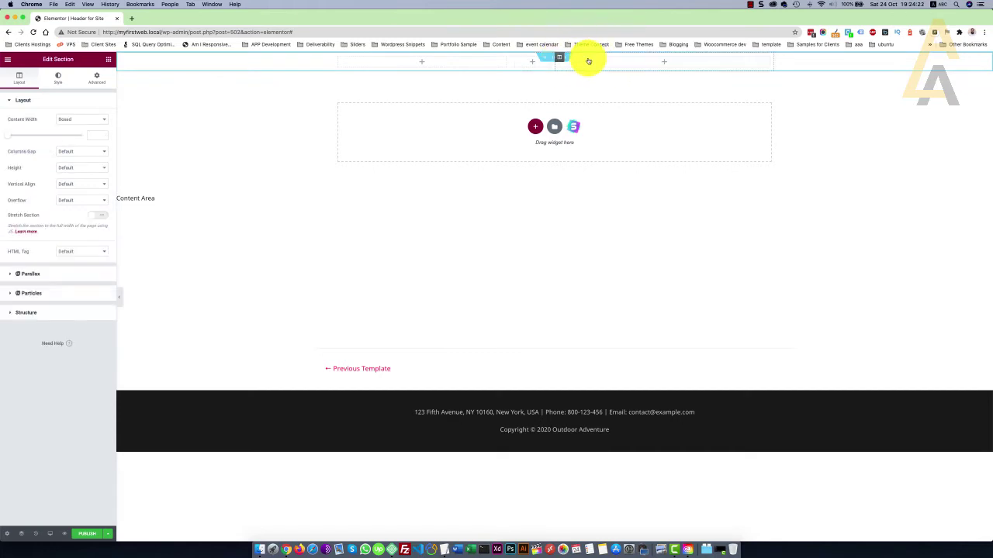
pyautogui.click(560, 59)
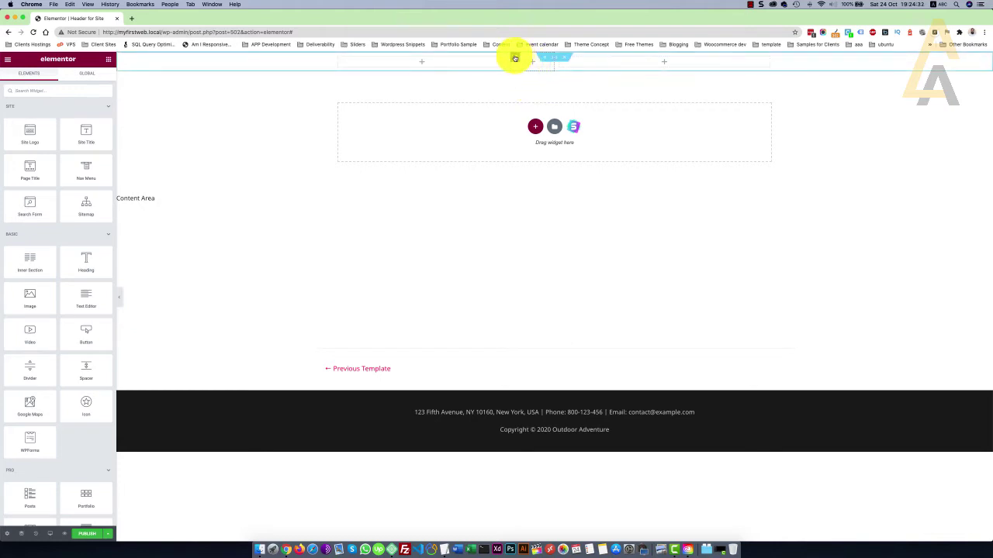
pyautogui.click(514, 59)
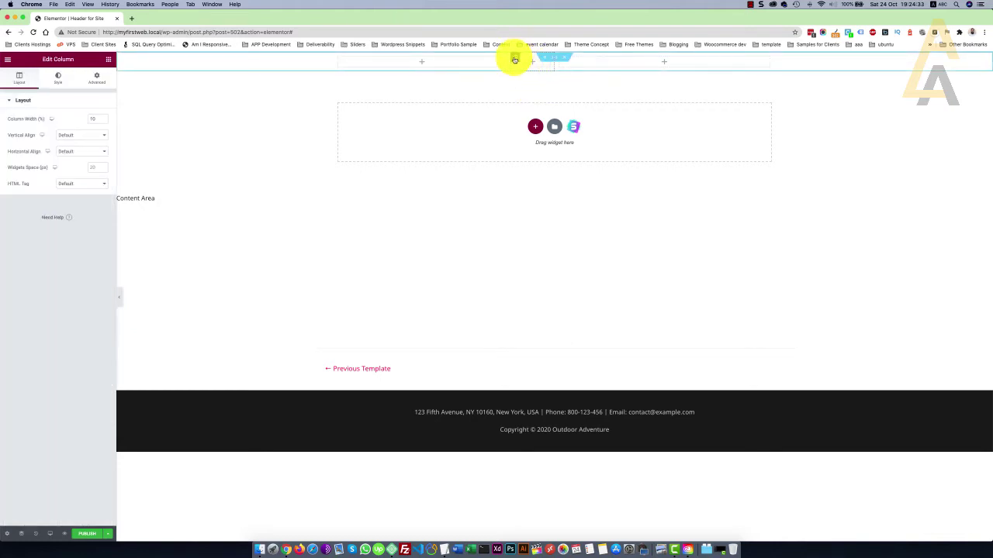
pyautogui.click(91, 118)
pyautogui.write('20')
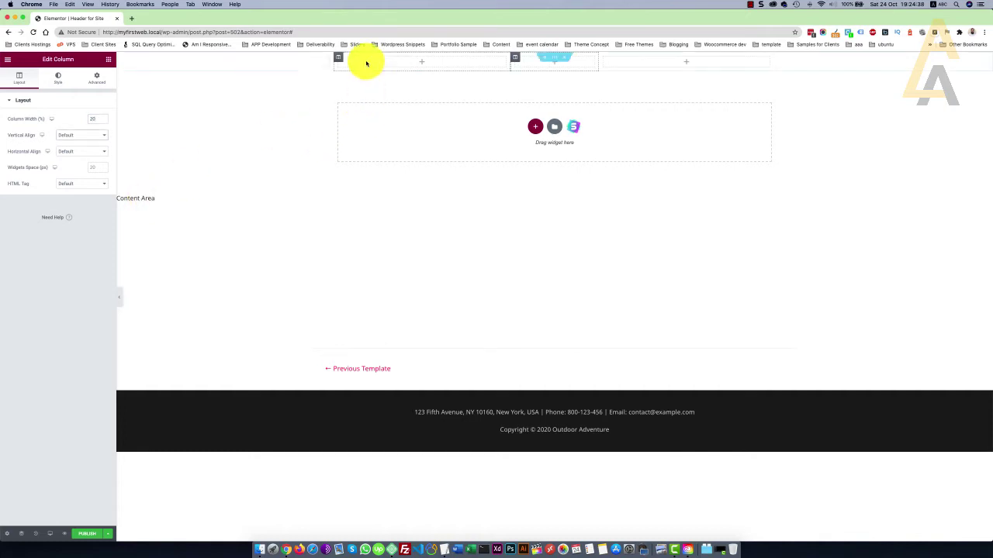
pyautogui.moveTo(338, 61); pyautogui.dragTo(518, 58)
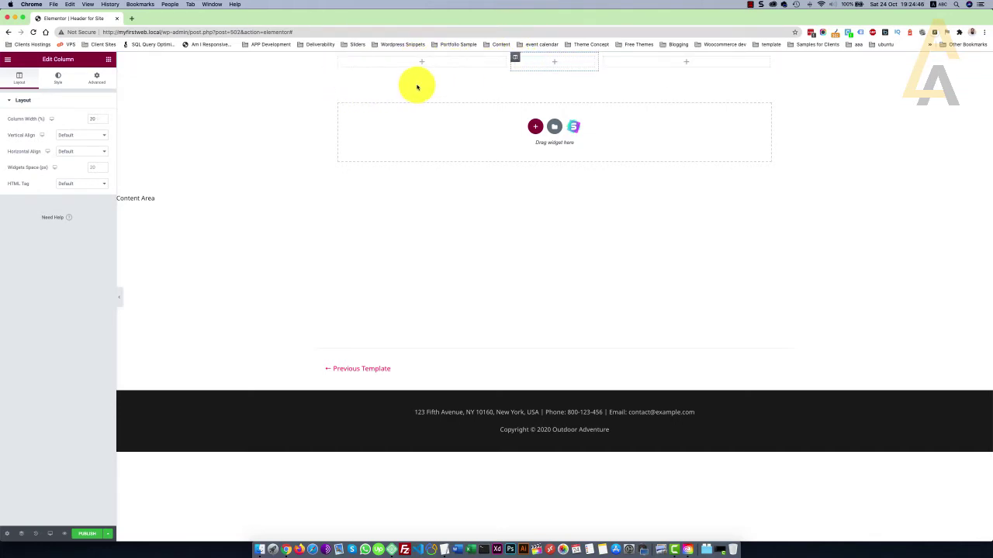
pyautogui.click(555, 63)
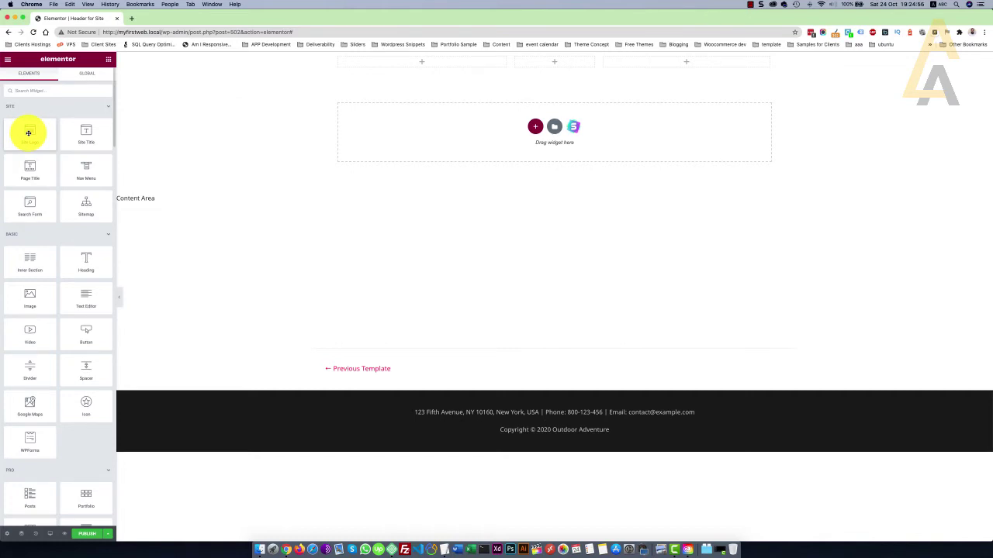
# Drag the Site Logo widget into the middle header column.
pyautogui.moveTo(27, 132); pyautogui.dragTo(554, 62)
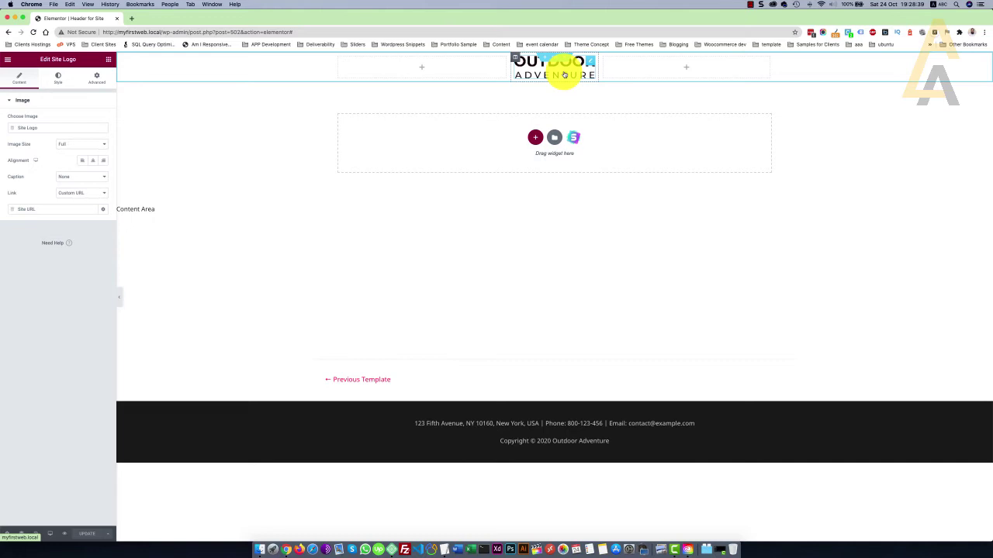
pyautogui.click(423, 71)
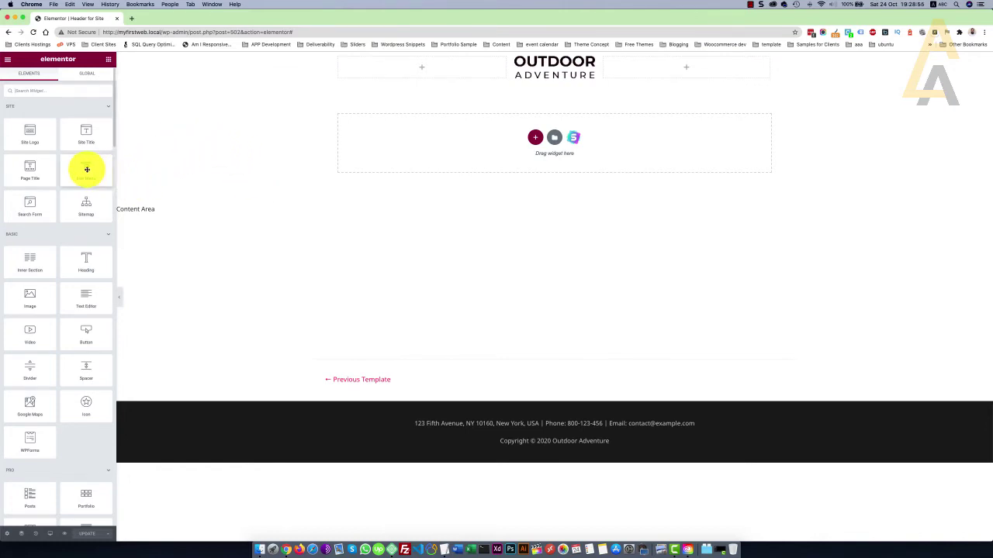
# Add a centred Nav Menu showing Header Menu - Left to the left column and adjust its text colour.
pyautogui.moveTo(87, 169); pyautogui.dragTo(424, 71)
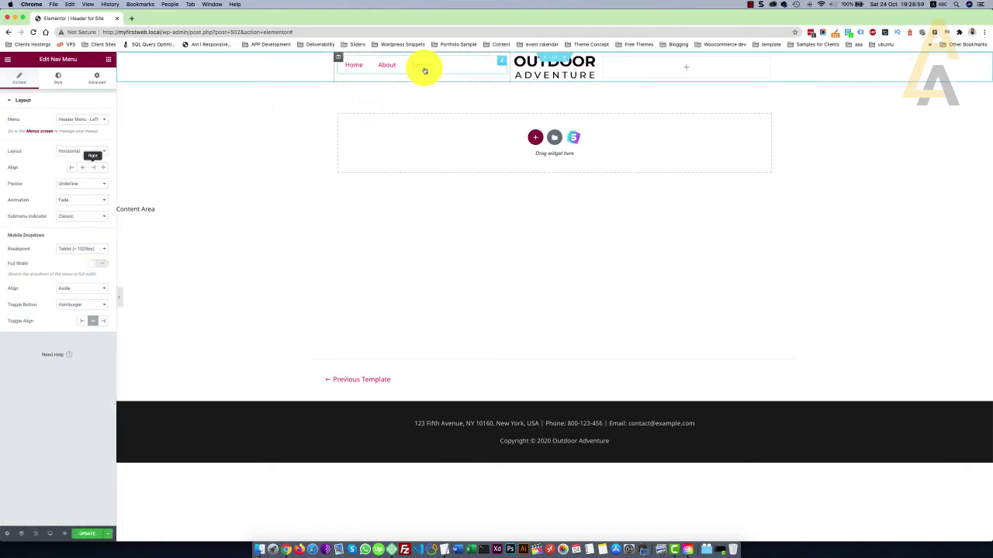
pyautogui.click(103, 121)
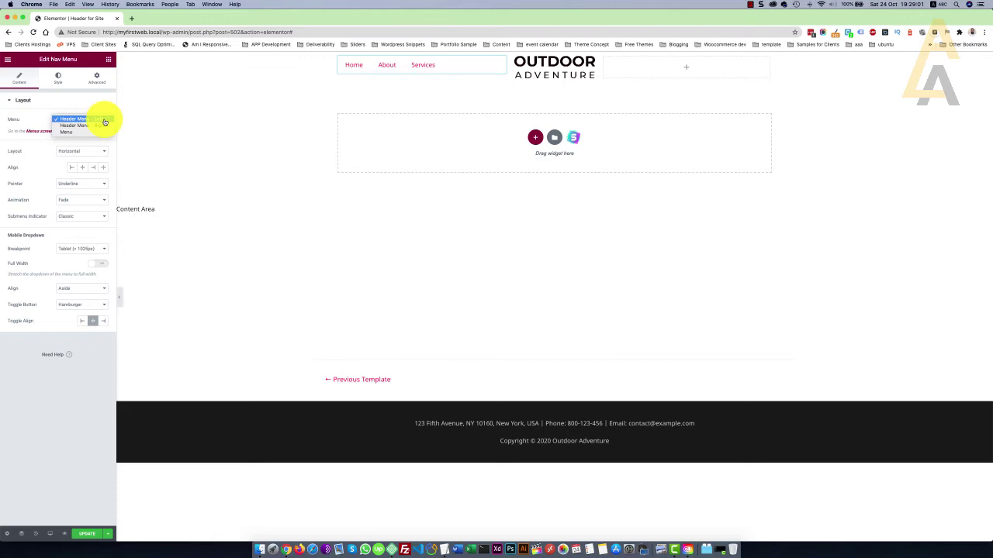
pyautogui.click(202, 122)
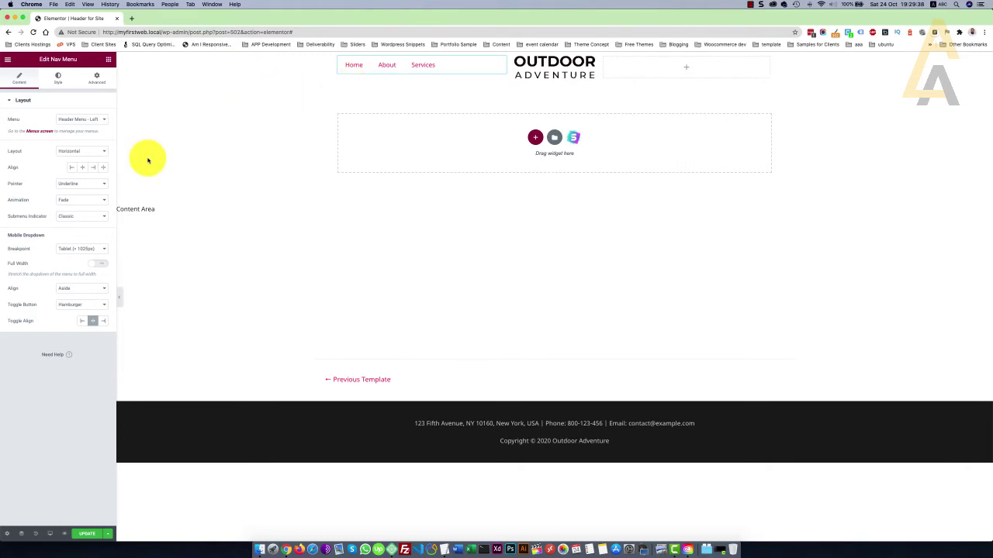
pyautogui.click(83, 167)
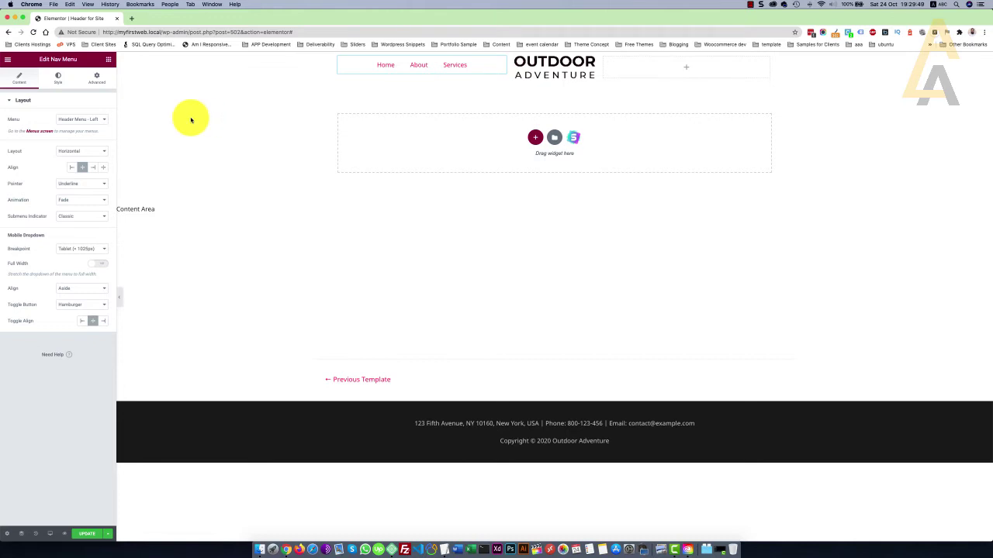
pyautogui.click(58, 78)
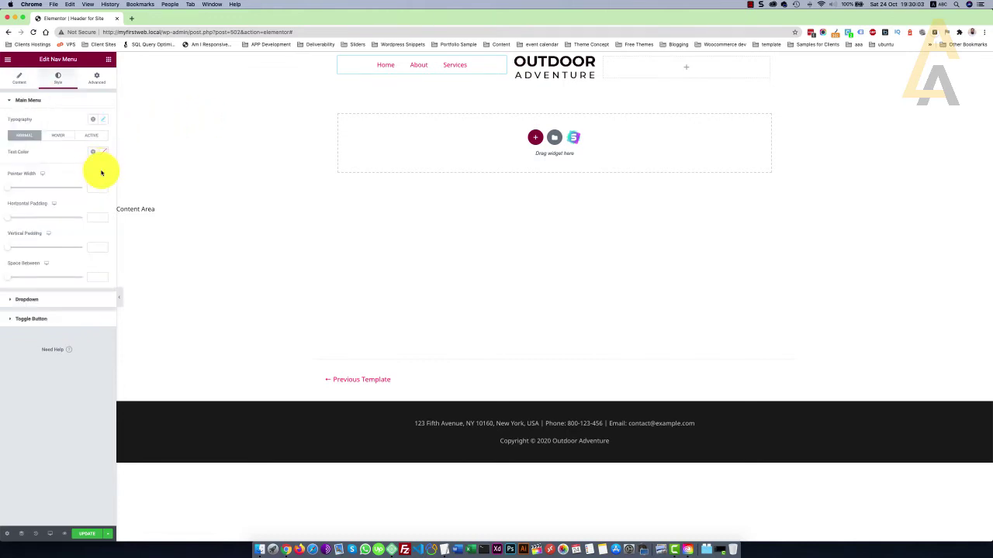
pyautogui.click(103, 152)
pyautogui.click(686, 68)
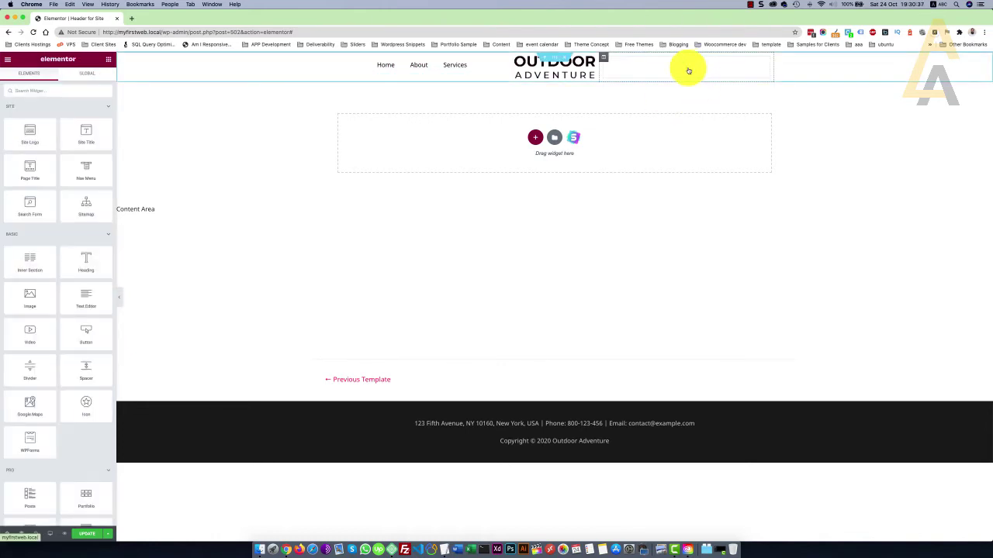
# Copy the nav menu into the right column, switch it to Header Menu - Right, and save.
pyautogui.rightClick(501, 64)
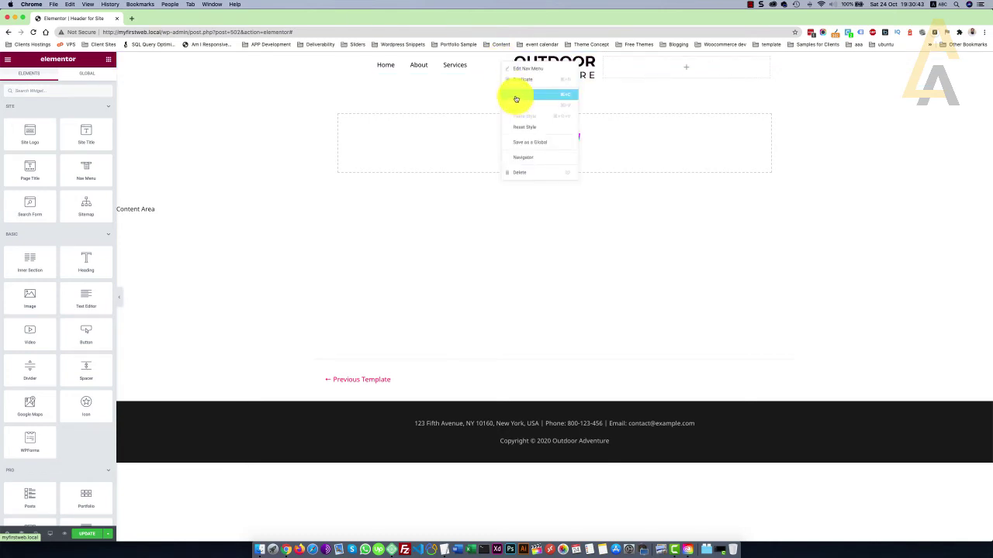
pyautogui.click(516, 96)
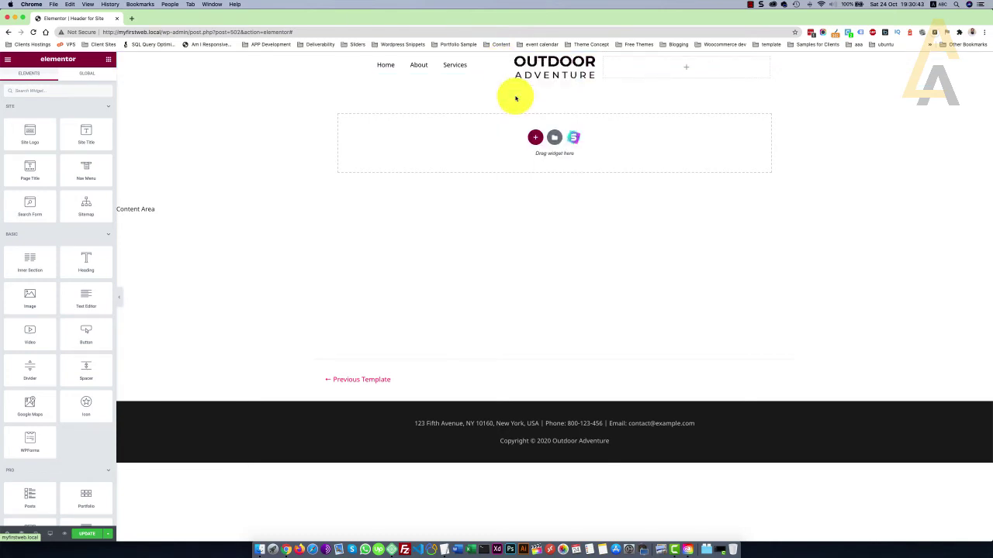
pyautogui.rightClick(687, 70)
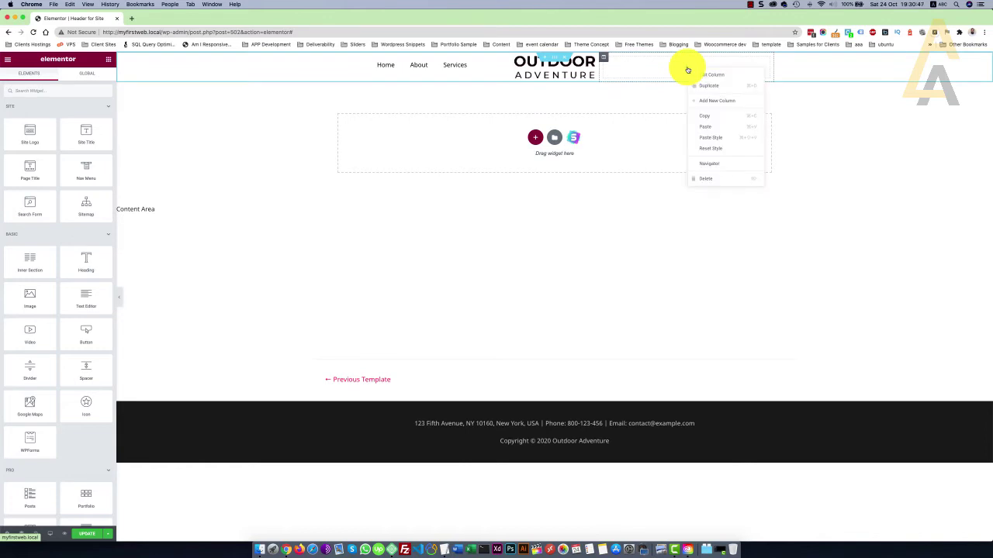
pyautogui.click(709, 126)
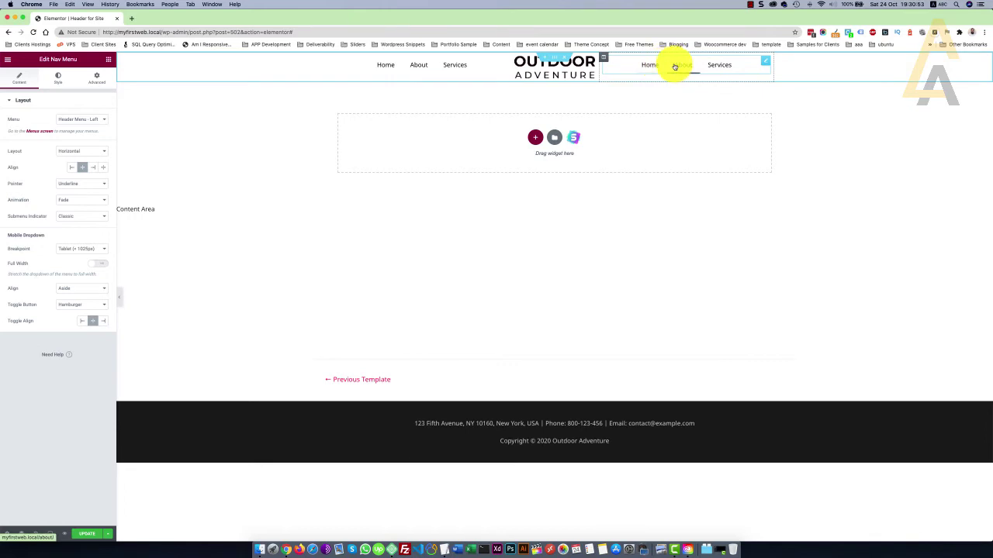
pyautogui.click(103, 123)
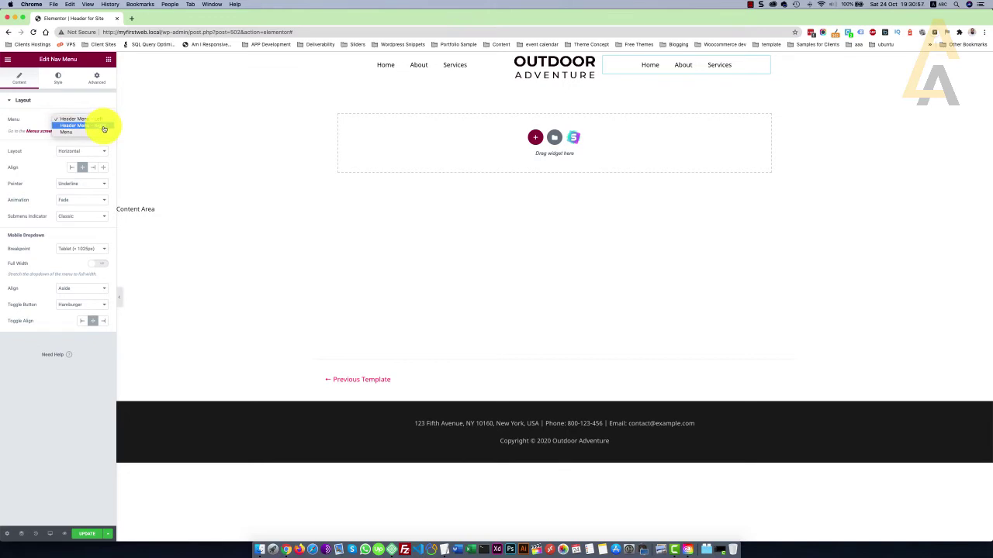
pyautogui.click(103, 128)
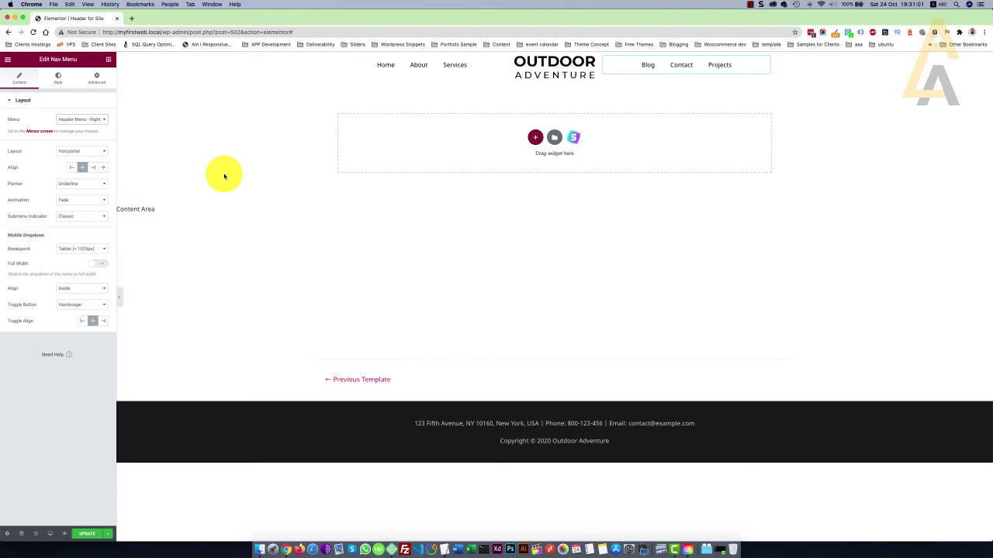
pyautogui.click(83, 534)
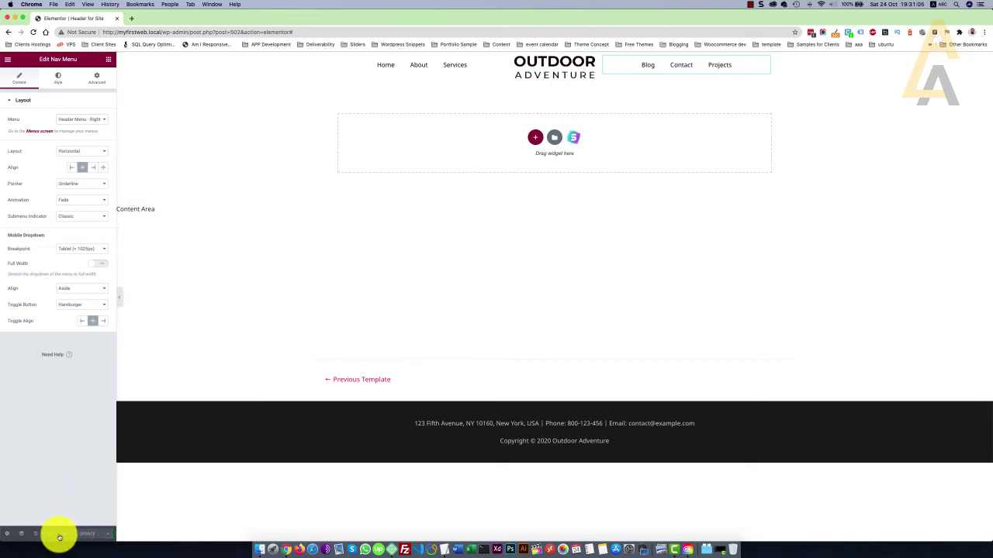
# Preview the homepage at myfirstweb.local, then open the Customizer from the admin bar.
pyautogui.click(64, 536)
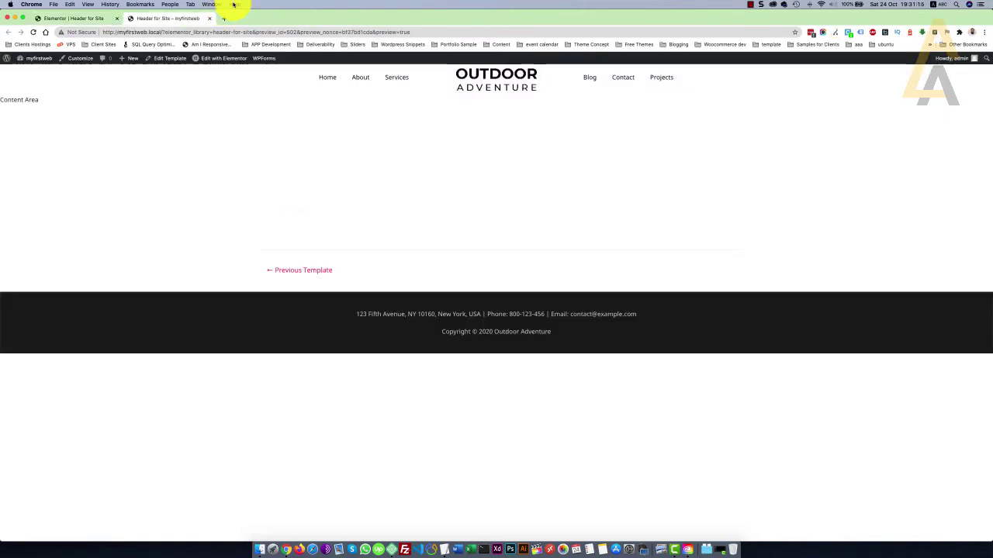
pyautogui.click(163, 32)
pyautogui.write('myfirstweb.local')
pyautogui.press('Return')
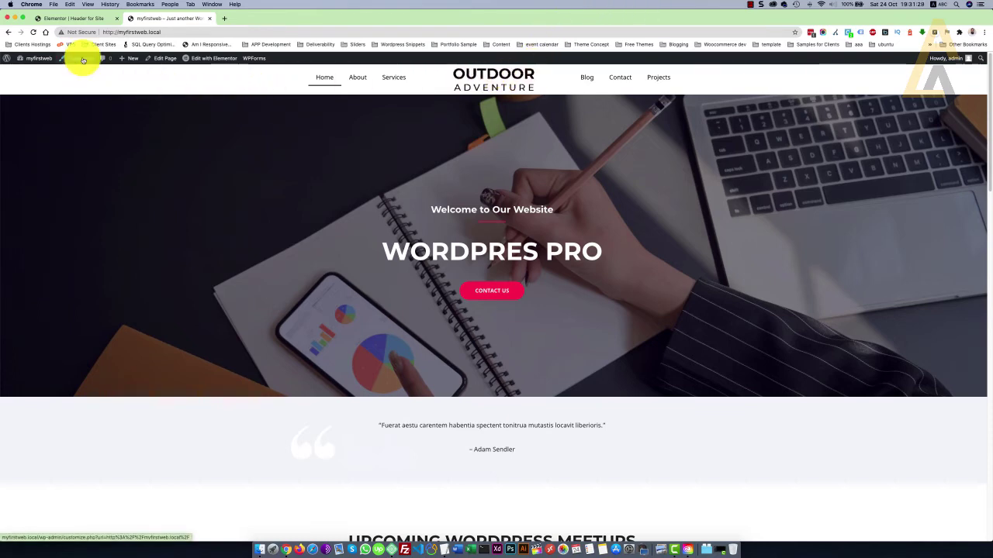
pyautogui.click(83, 60)
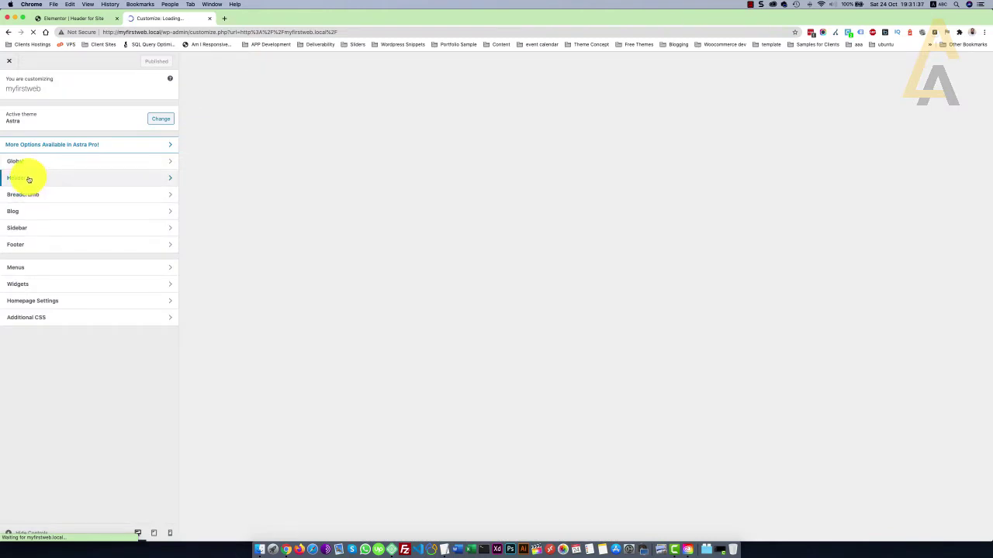
# Set the green leaf image, uncropped, as the site logo in Site Identity.
pyautogui.click(29, 178)
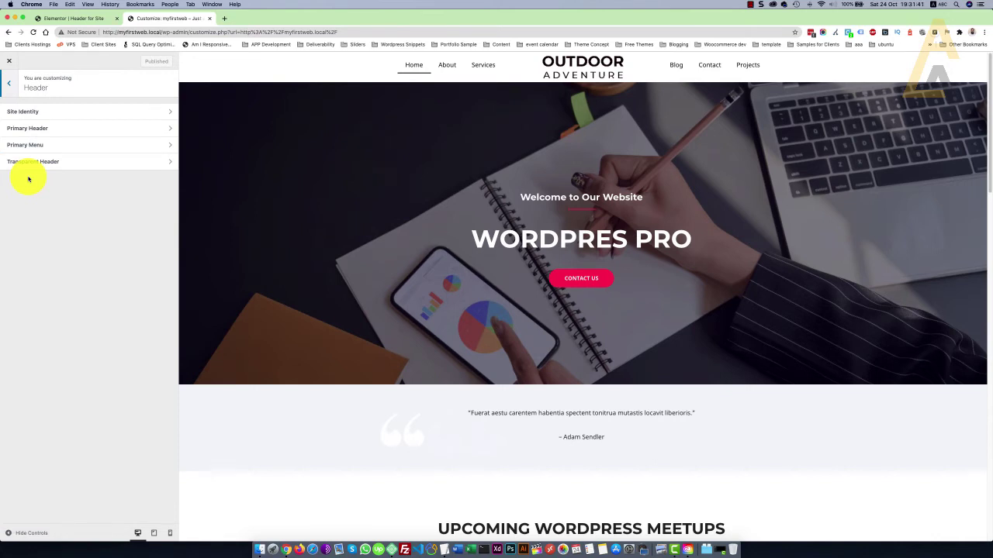
pyautogui.click(40, 112)
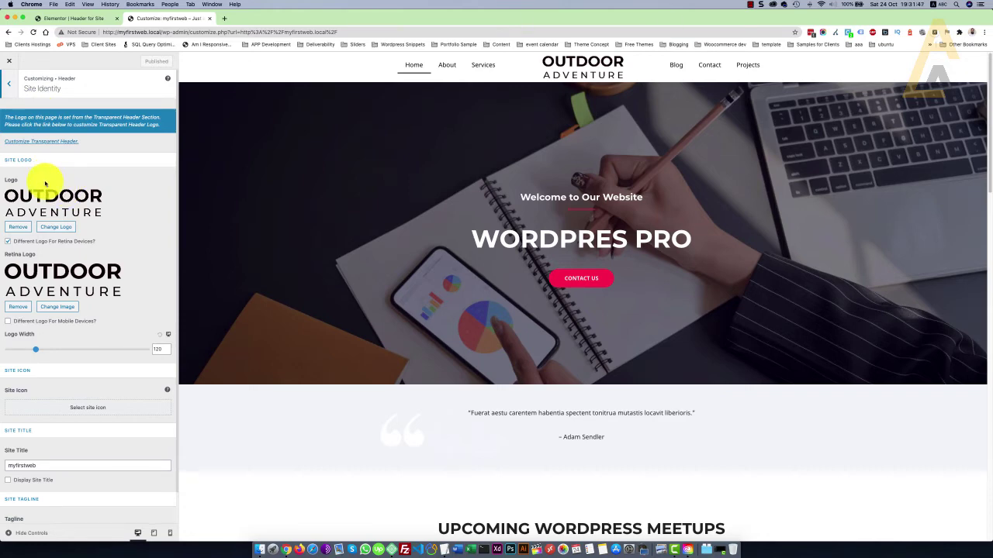
pyautogui.click(59, 226)
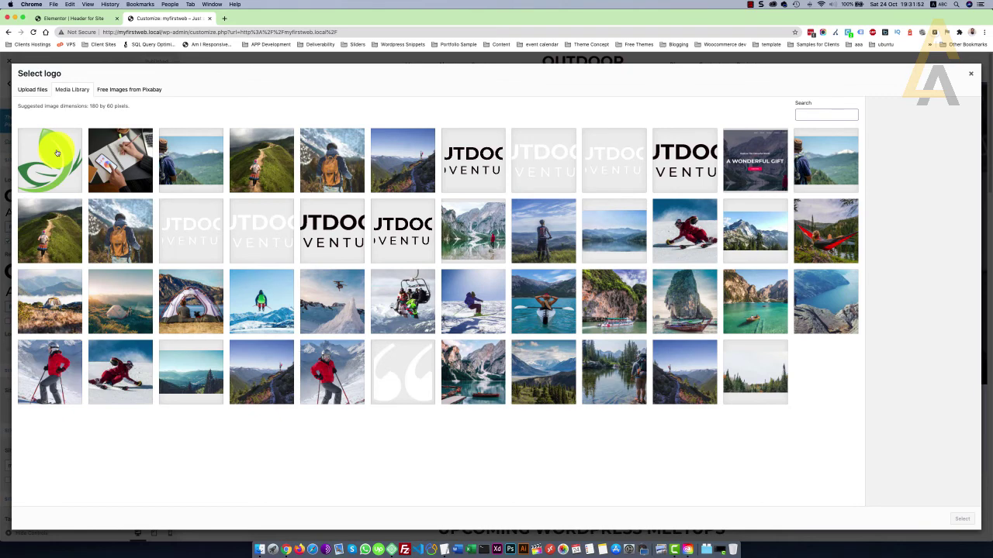
pyautogui.click(56, 153)
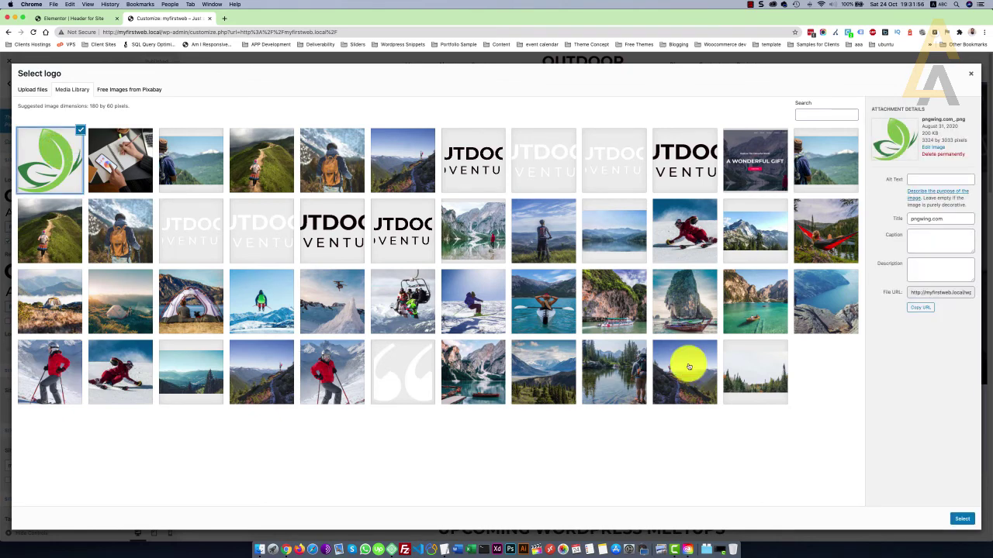
pyautogui.click(965, 518)
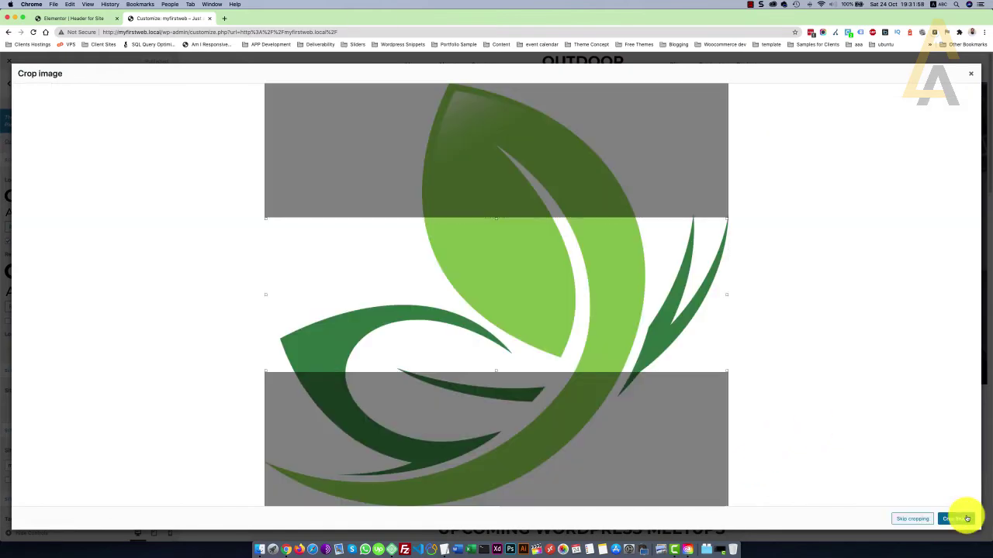
pyautogui.click(909, 518)
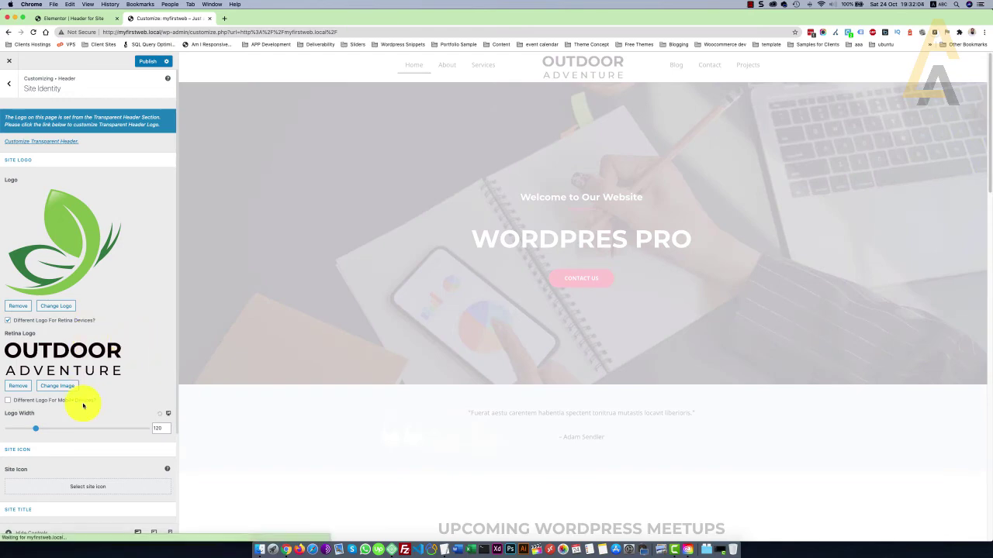
# Set the same green leaf image as the Retina Logo.
pyautogui.click(59, 385)
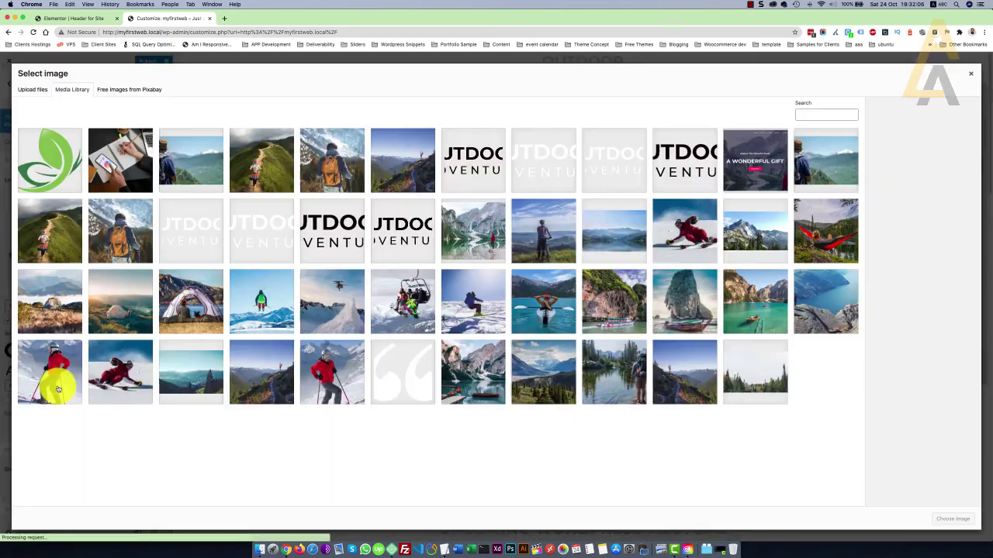
pyautogui.click(50, 160)
pyautogui.click(950, 519)
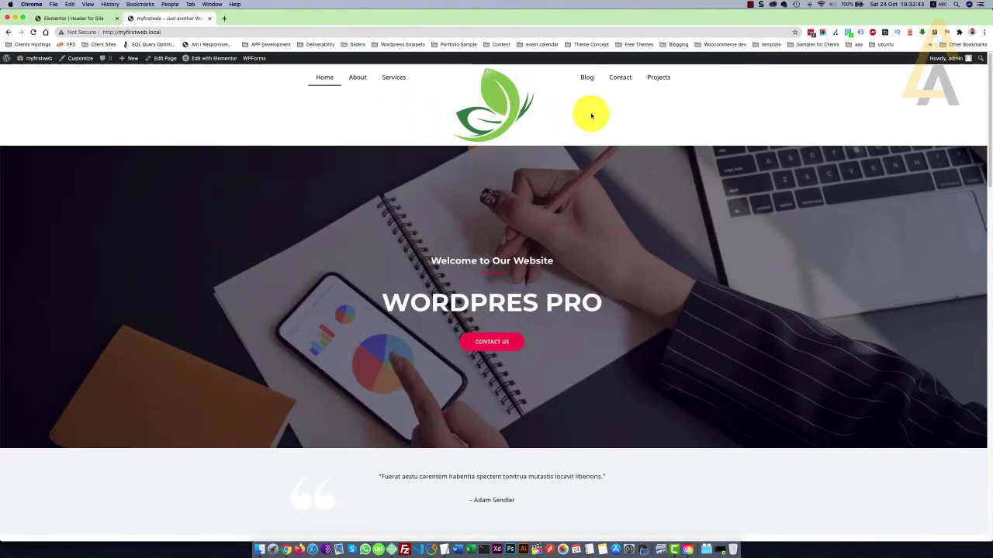
# Reload the Elementor header editor and set the Site Logo's Max Width to 40.
pyautogui.click(73, 18)
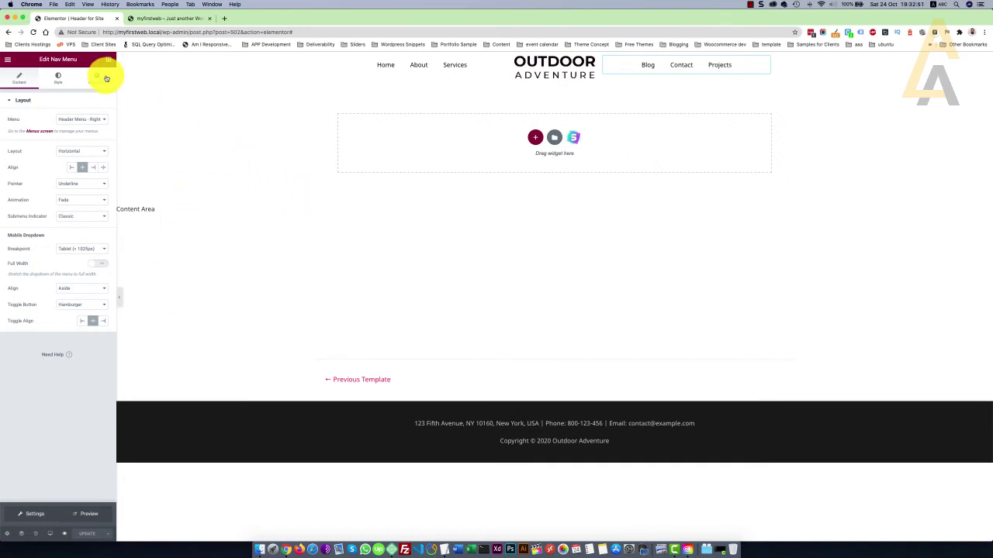
pyautogui.click(31, 32)
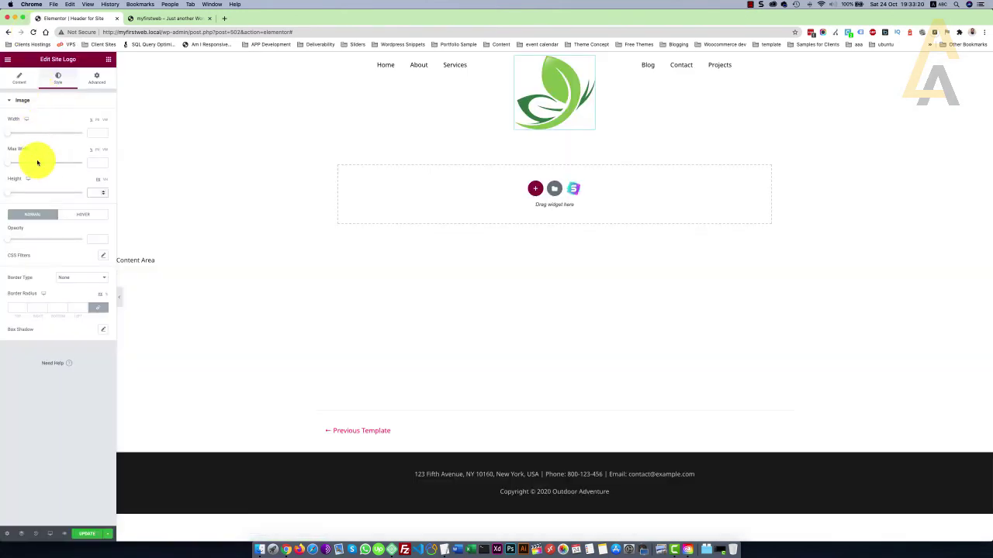
pyautogui.moveTo(11, 165); pyautogui.dragTo(34, 166)
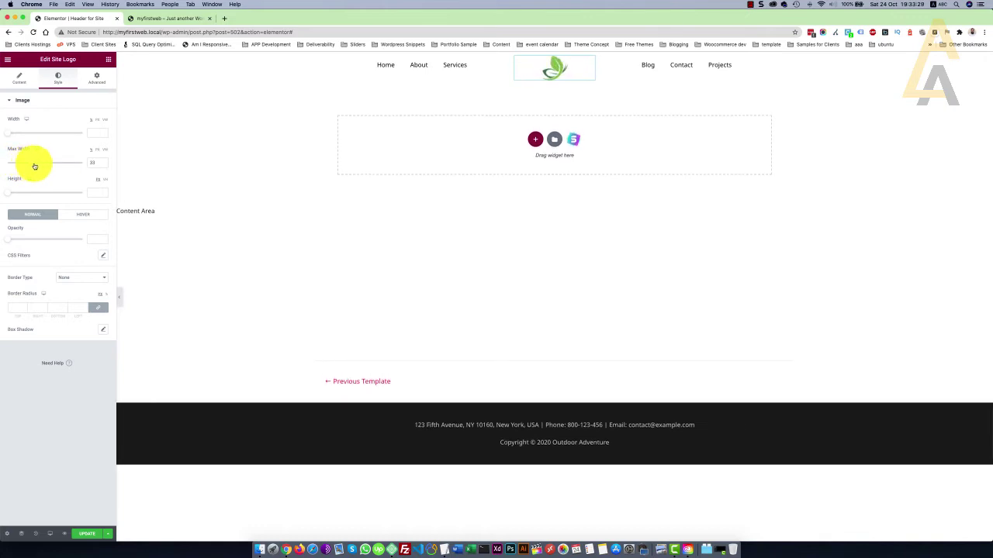
pyautogui.doubleClick(91, 163)
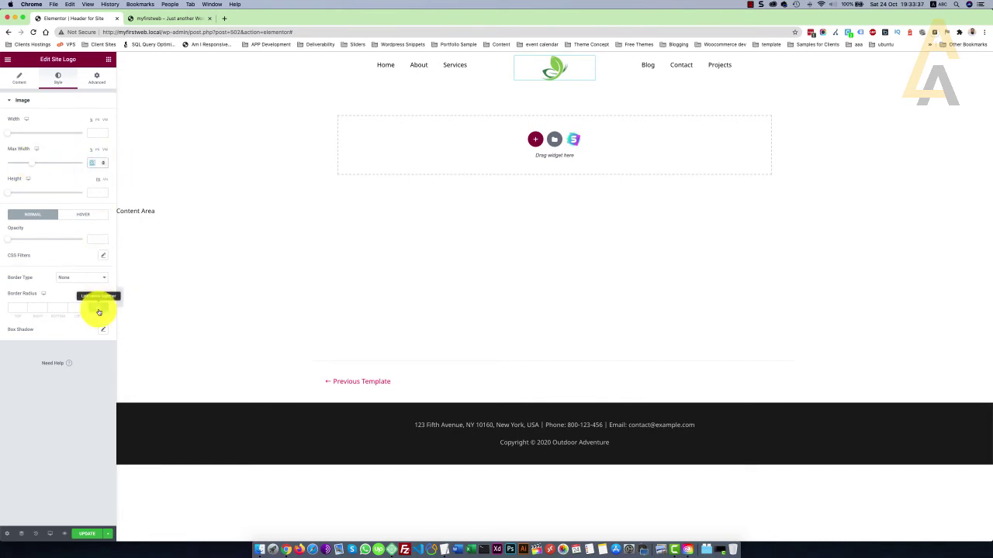
pyautogui.write('40')
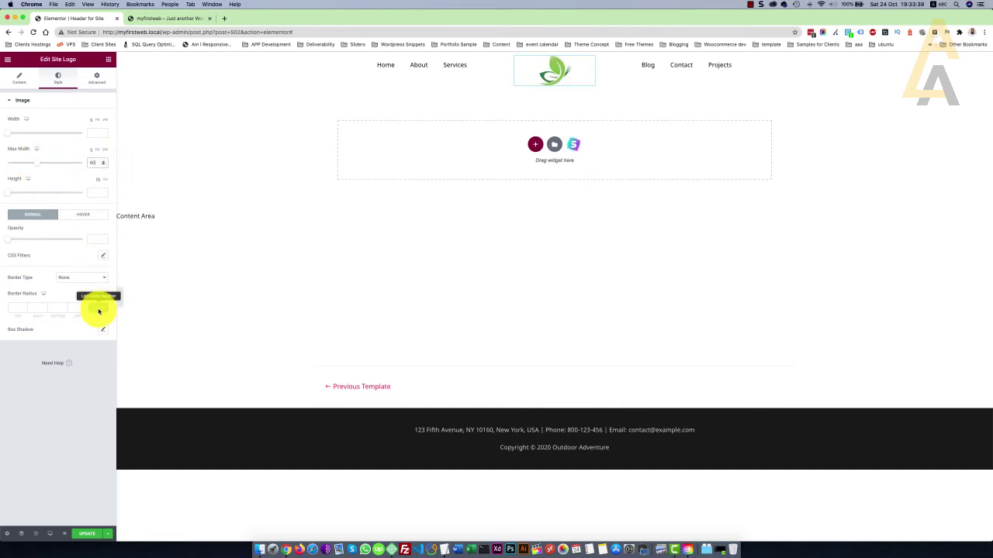
# Set the header section's Vertical Align to Middle, update the template, and view the live site.
pyautogui.click(554, 59)
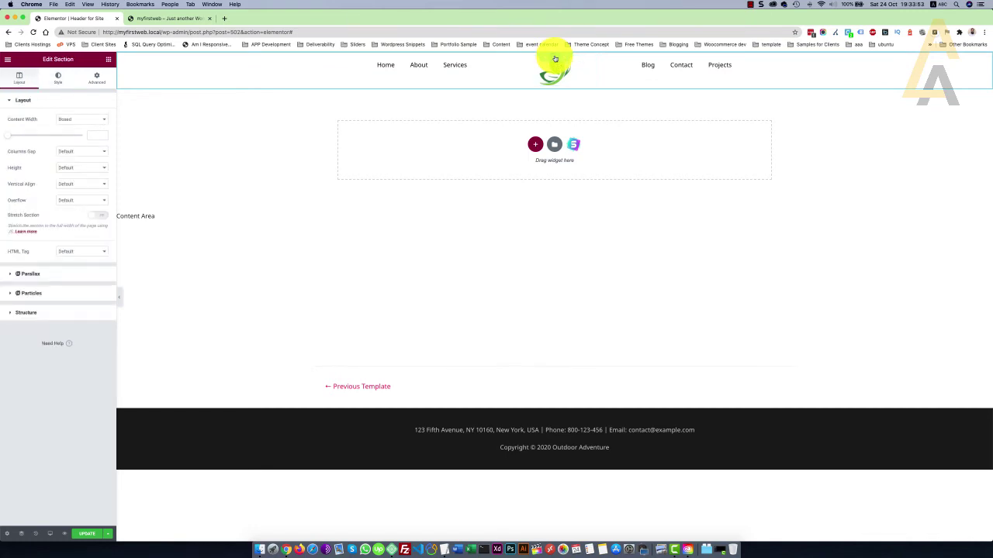
pyautogui.click(79, 184)
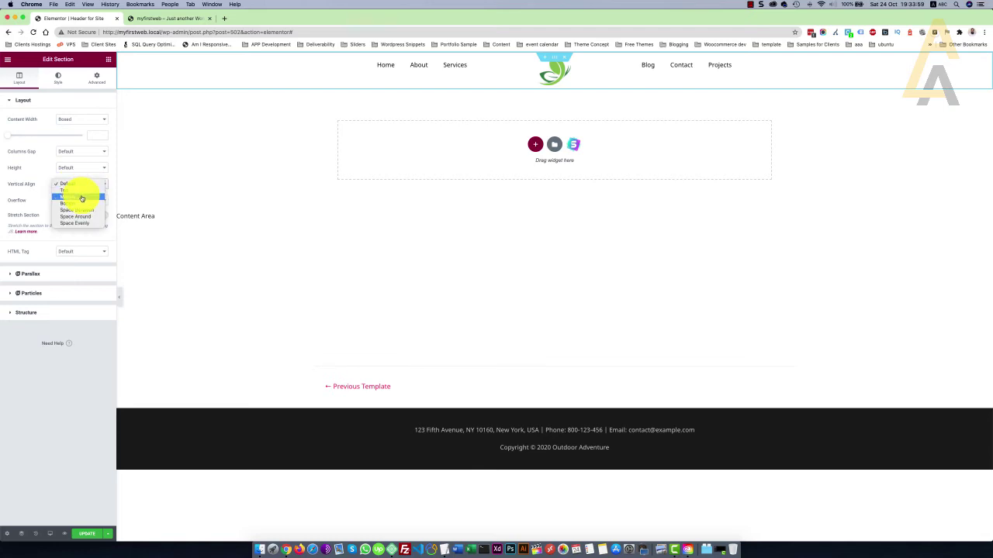
pyautogui.click(81, 197)
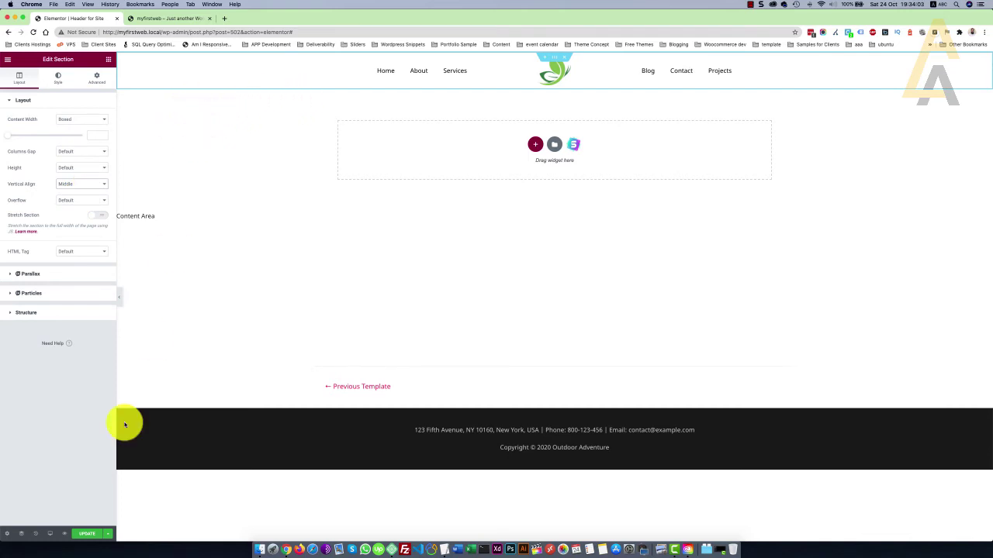
pyautogui.click(82, 536)
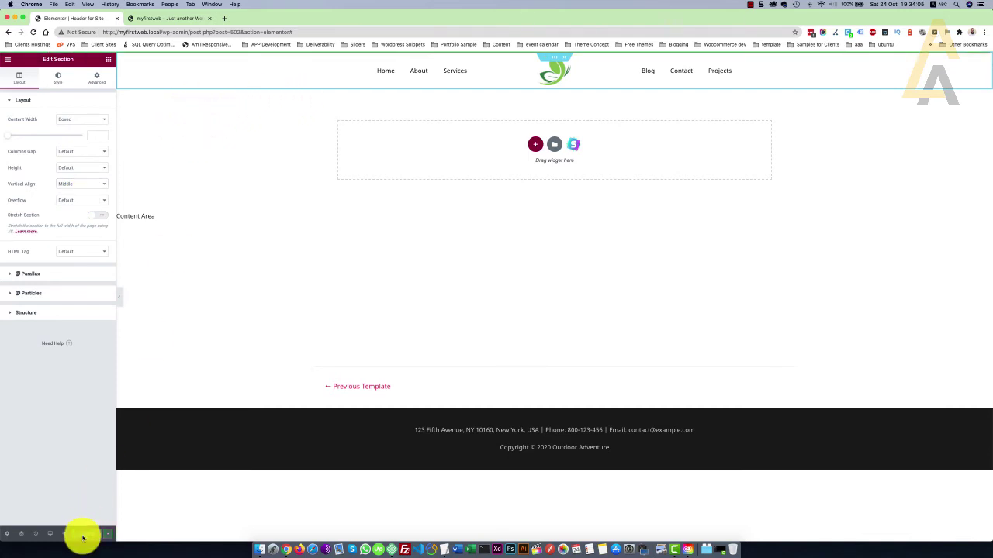
pyautogui.click(150, 19)
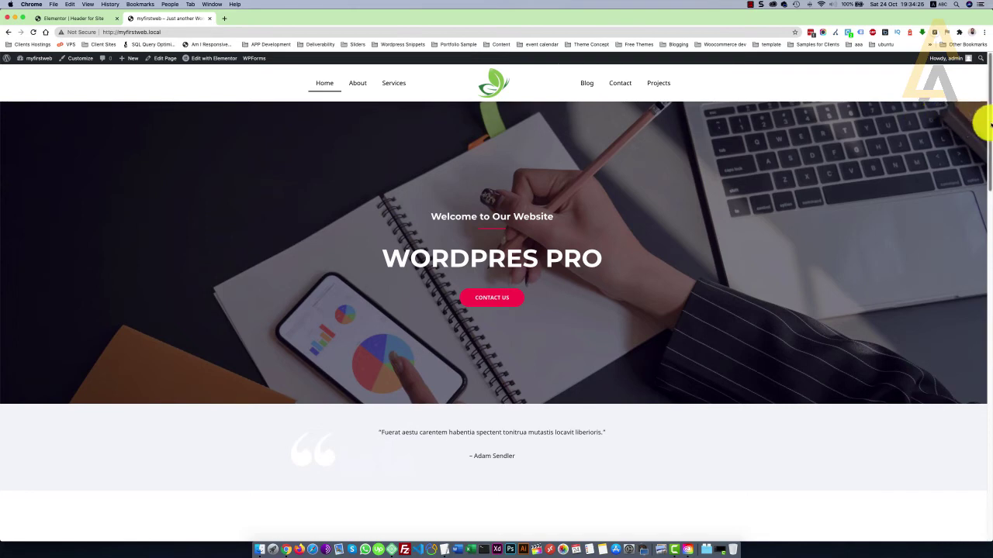
# Narrow the browser to phone width and open and close both hamburger menus flanking the logo.
pyautogui.moveTo(990, 123); pyautogui.dragTo(383, 86)
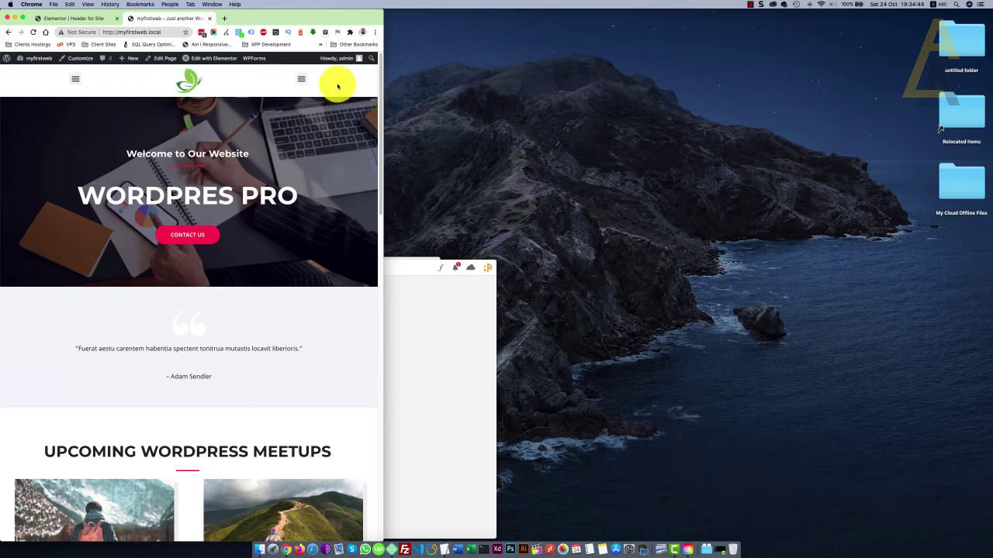
pyautogui.click(75, 78)
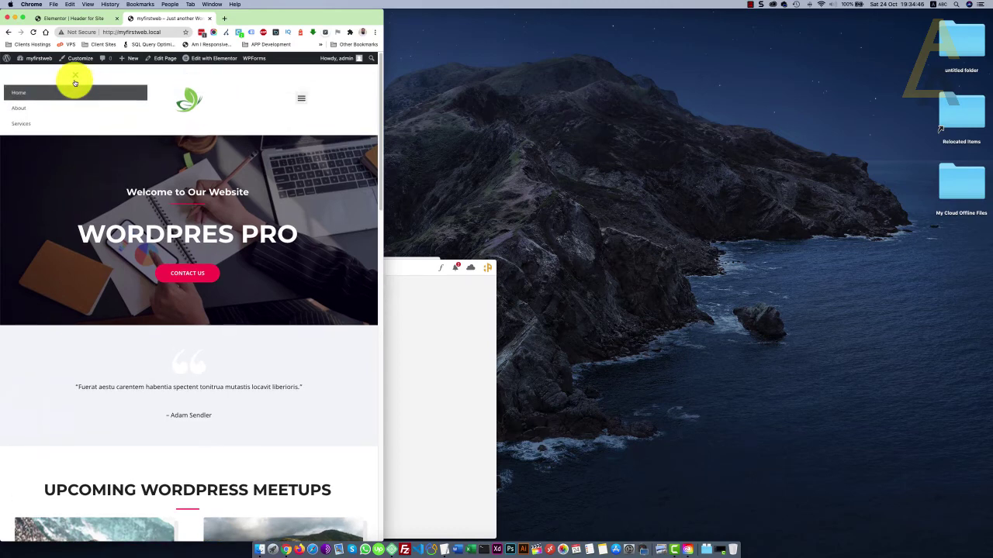
pyautogui.click(75, 78)
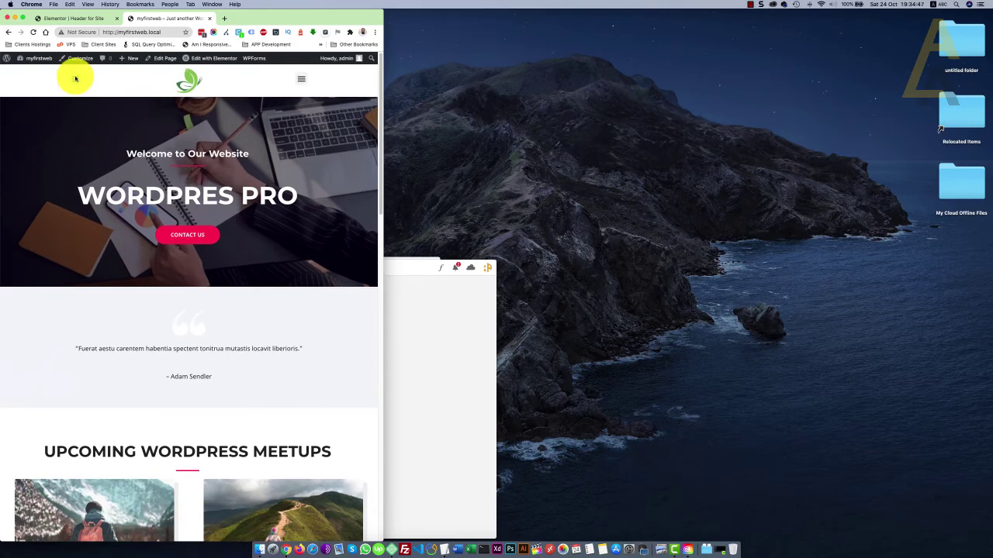
pyautogui.click(299, 78)
pyautogui.click(301, 78)
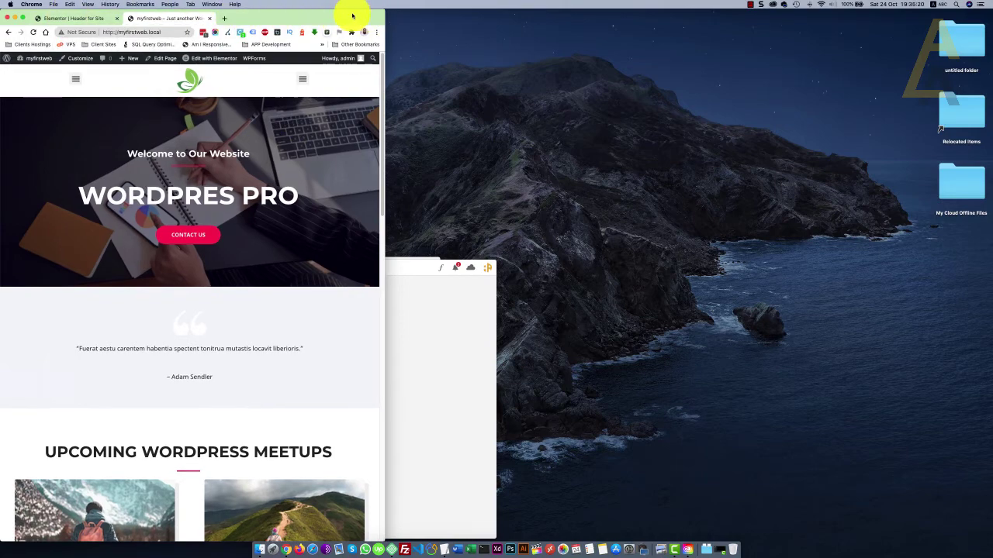
# Maximise the browser and duplicate the header section in the Elementor template.
pyautogui.doubleClick(349, 13)
pyautogui.click(81, 19)
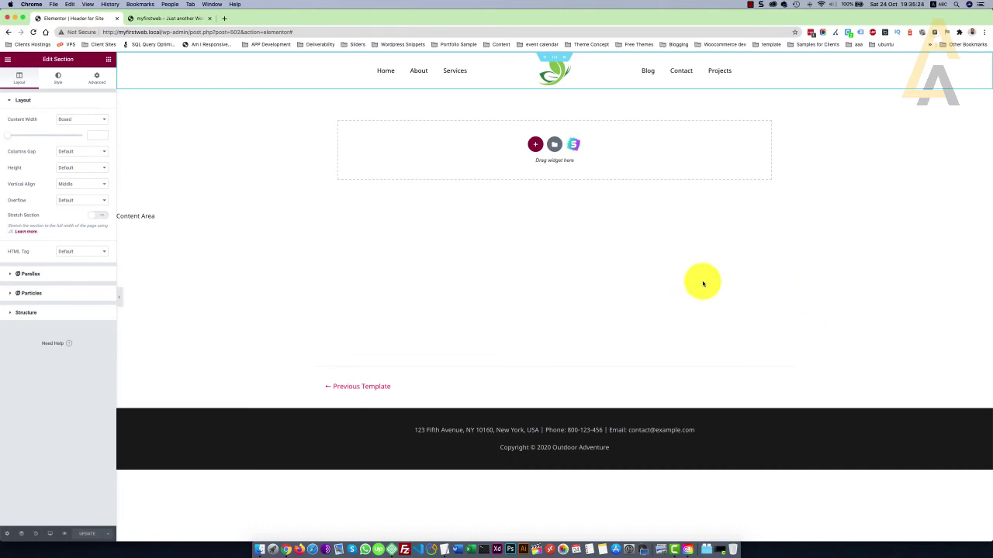
pyautogui.rightClick(555, 59)
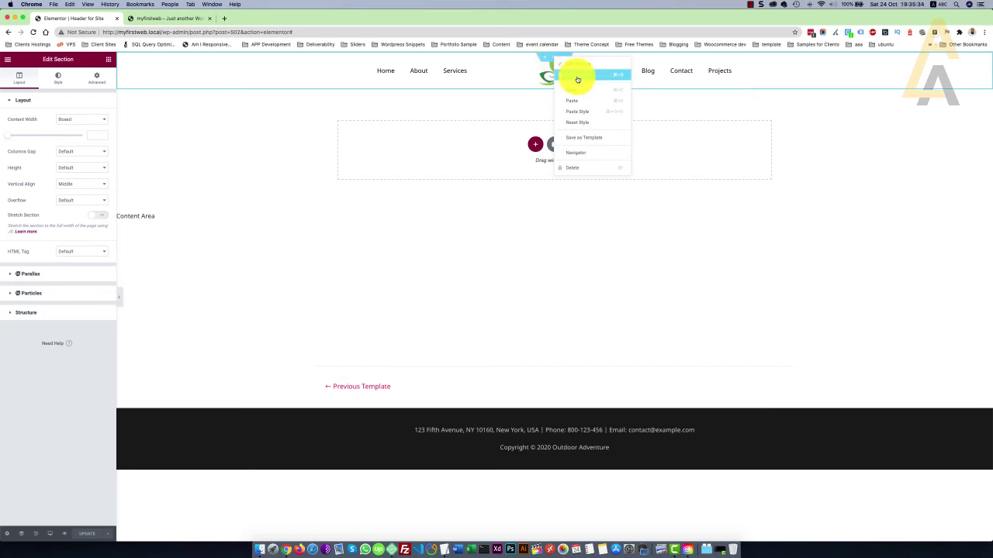
pyautogui.click(578, 80)
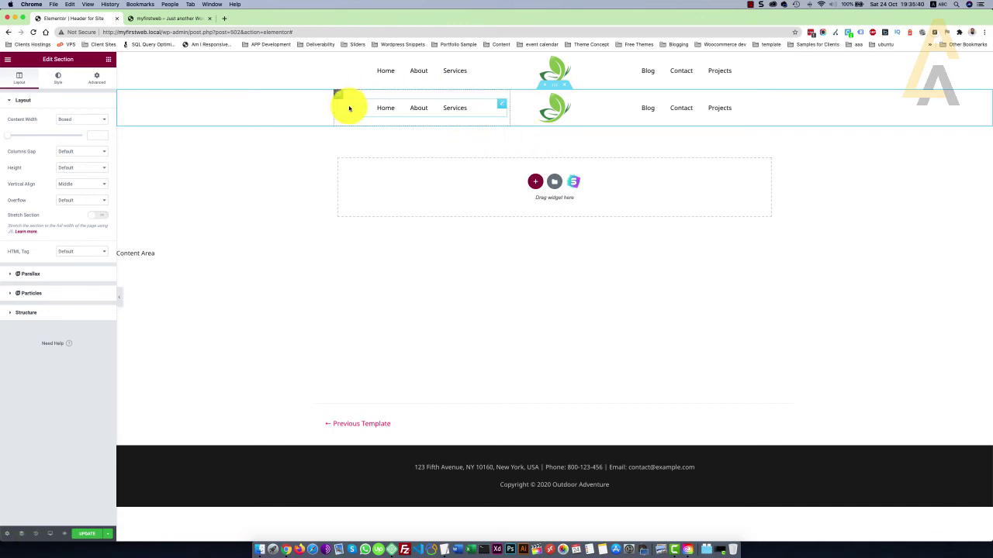
# Delete the left menu column from the duplicated header, leaving the logo and Blog/Contact/Projects menu.
pyautogui.rightClick(337, 96)
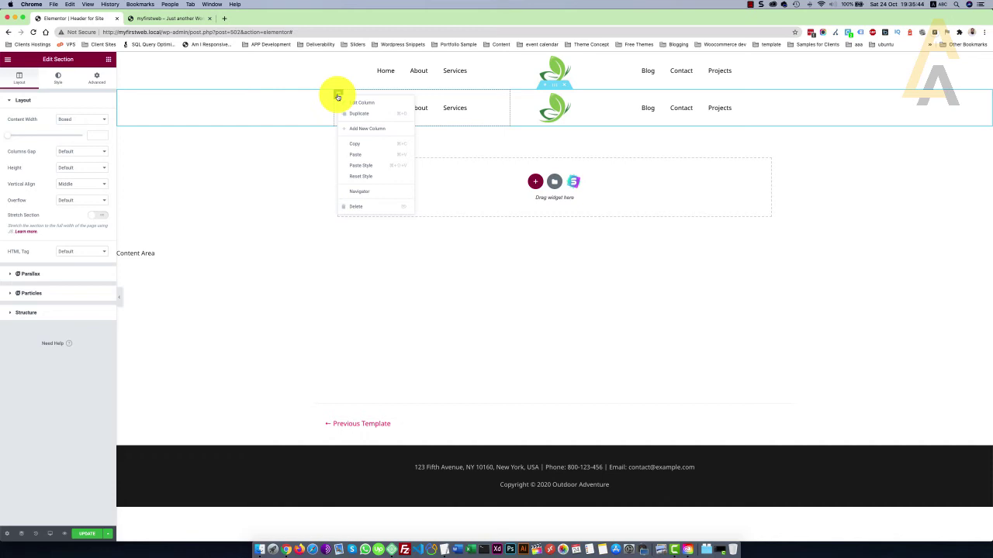
pyautogui.click(376, 207)
pyautogui.press('super+z')
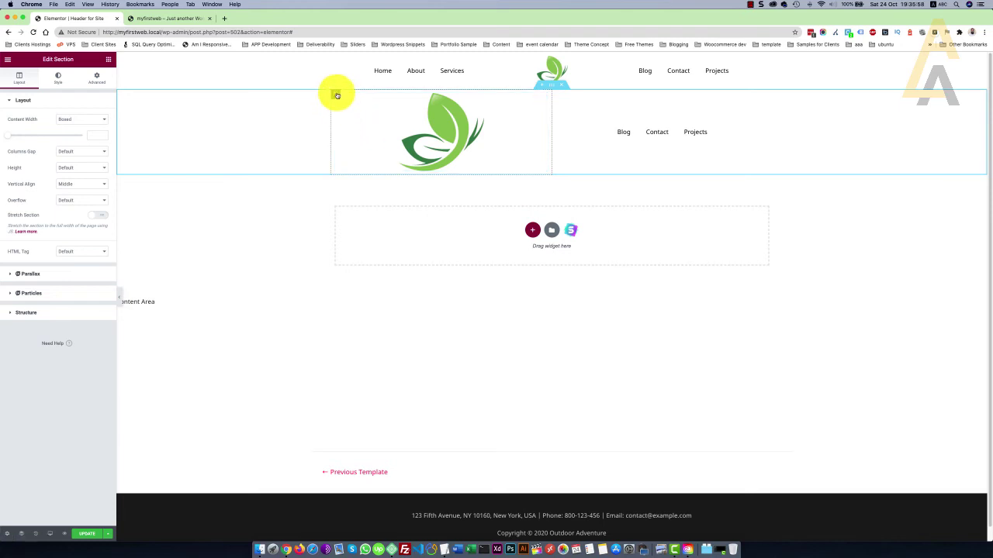
pyautogui.click(335, 94)
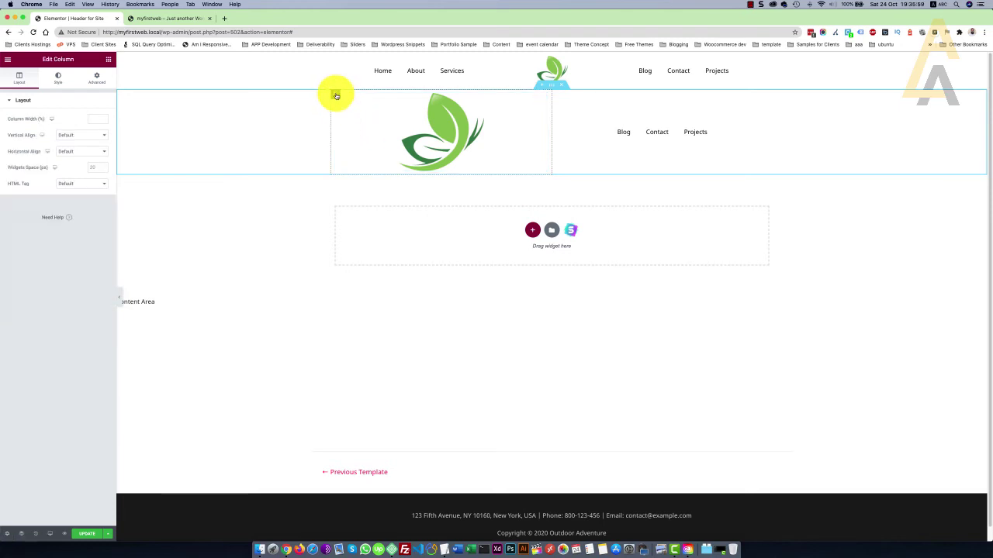
# Set the logo column width to 20 and switch the nav menu to the full Menu, aligned right.
pyautogui.click(94, 119)
pyautogui.write('20')
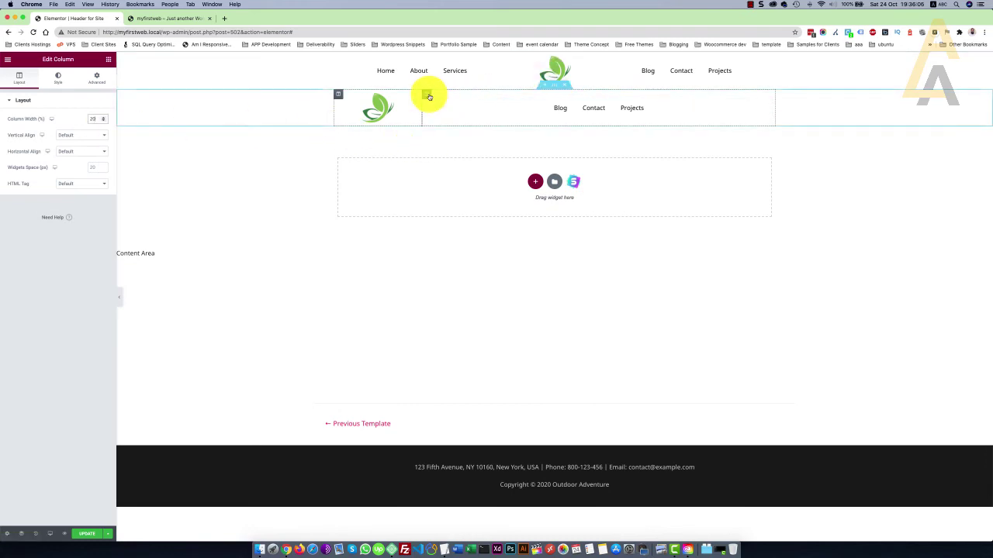
pyautogui.click(427, 96)
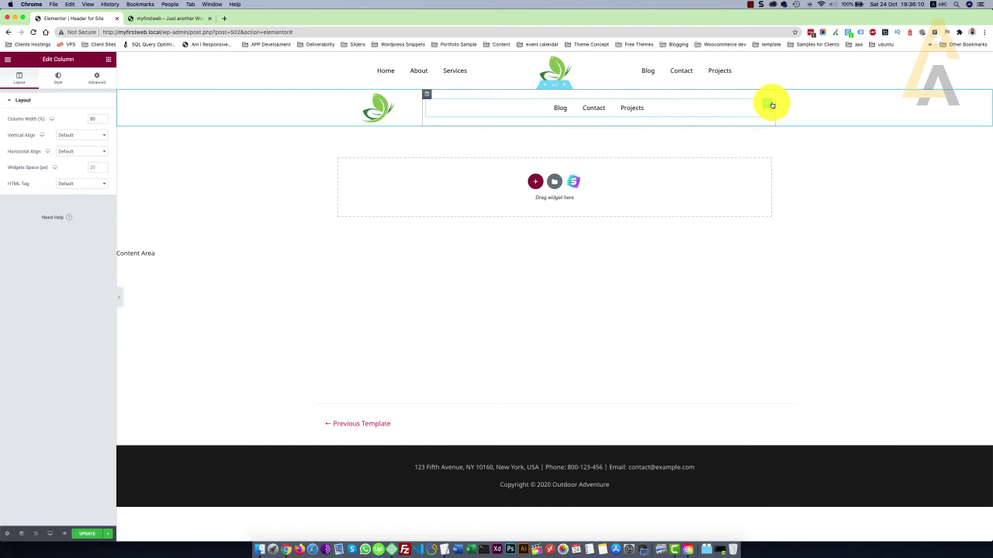
pyautogui.click(767, 105)
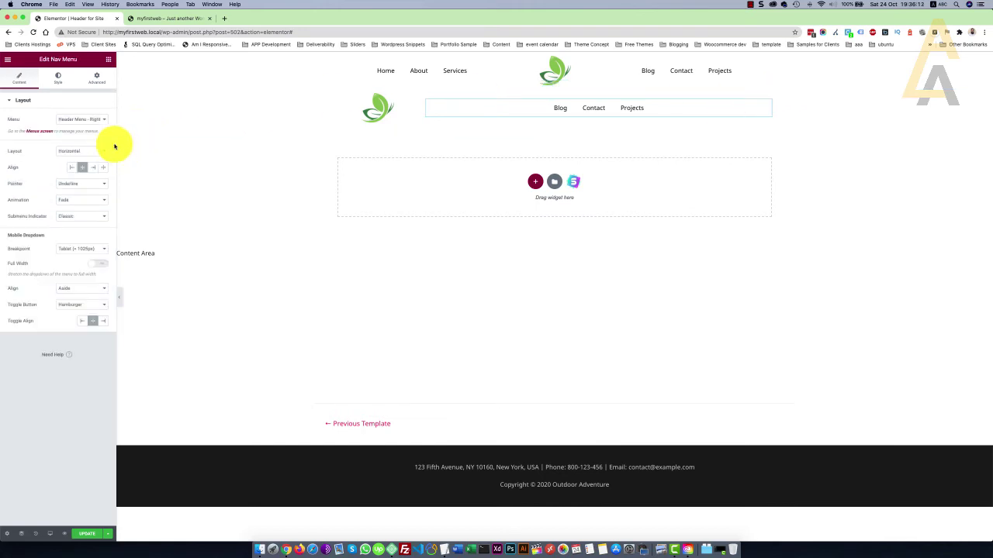
pyautogui.click(103, 120)
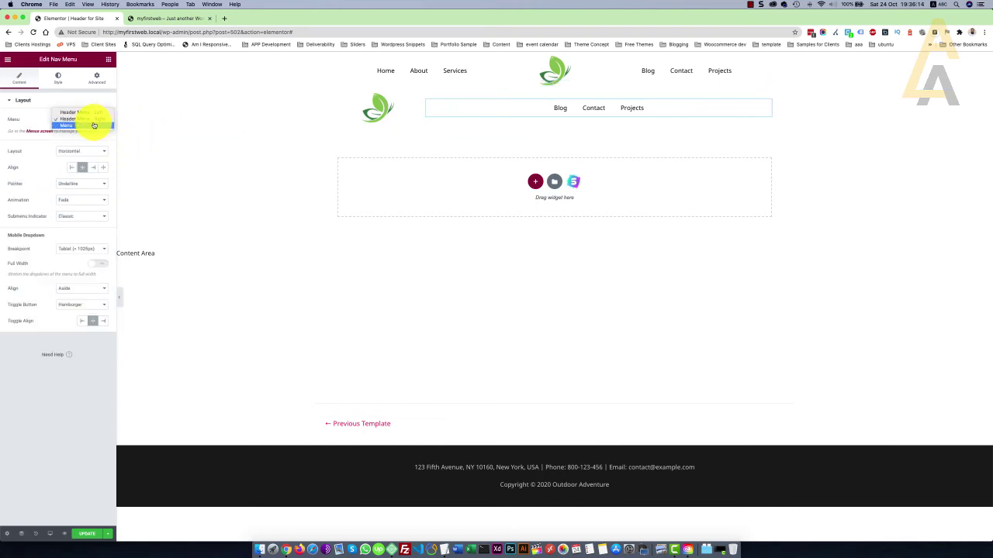
pyautogui.click(88, 129)
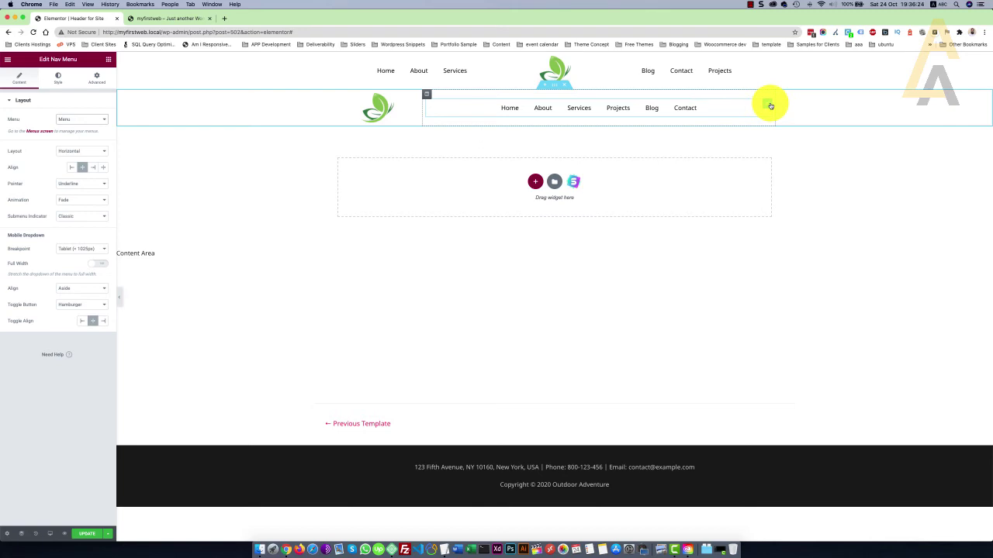
pyautogui.click(93, 170)
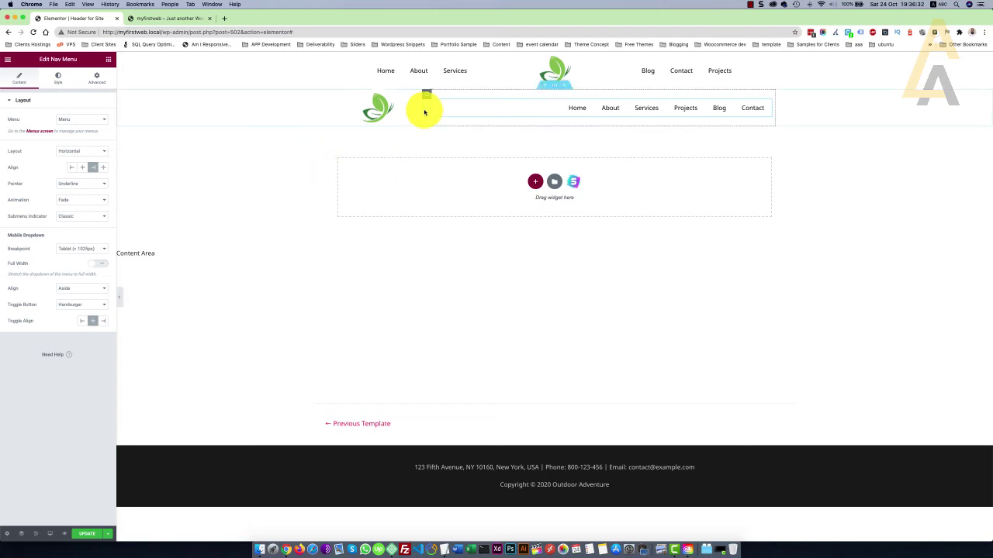
# Hide the second (logo-left) header section on desktop via Advanced > Responsive.
pyautogui.click(556, 90)
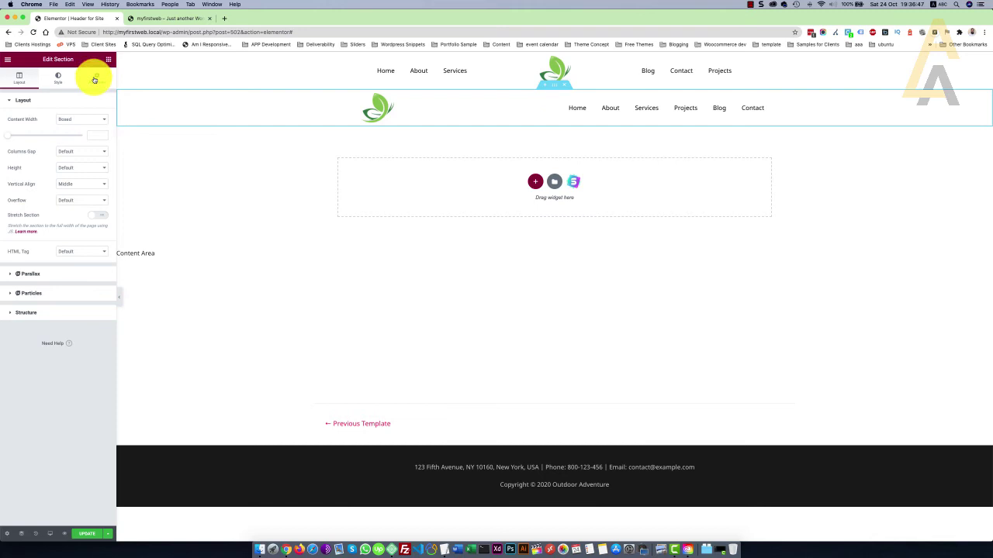
pyautogui.click(97, 77)
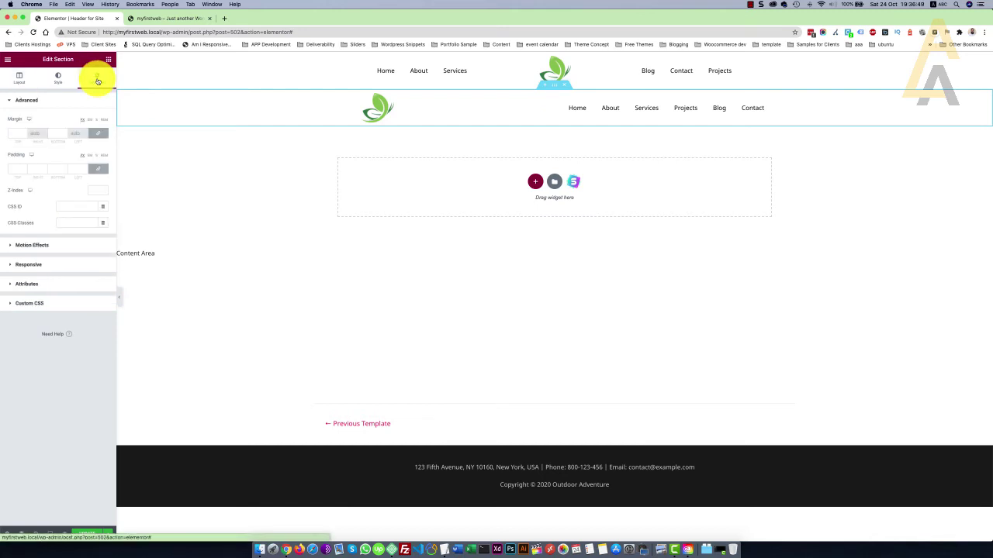
pyautogui.click(31, 266)
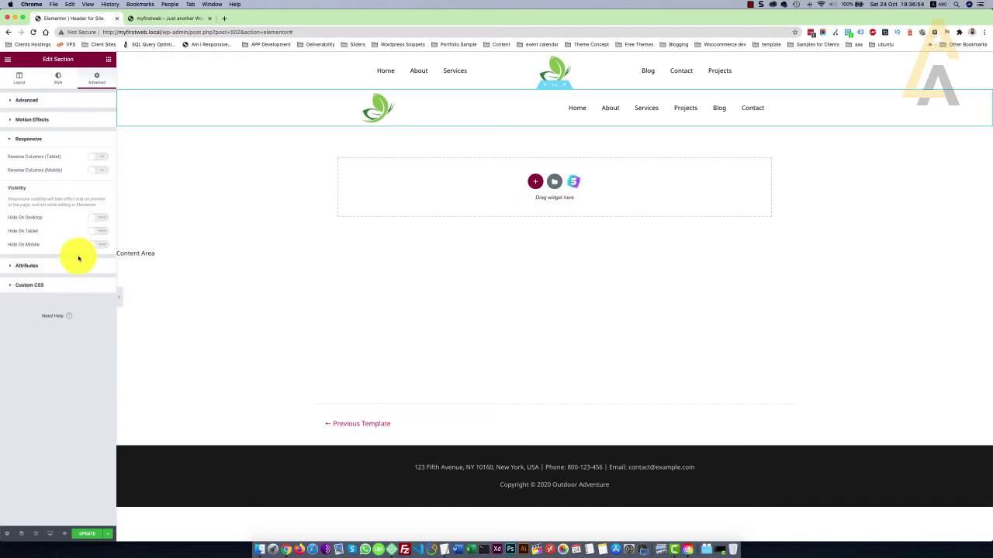
pyautogui.click(99, 218)
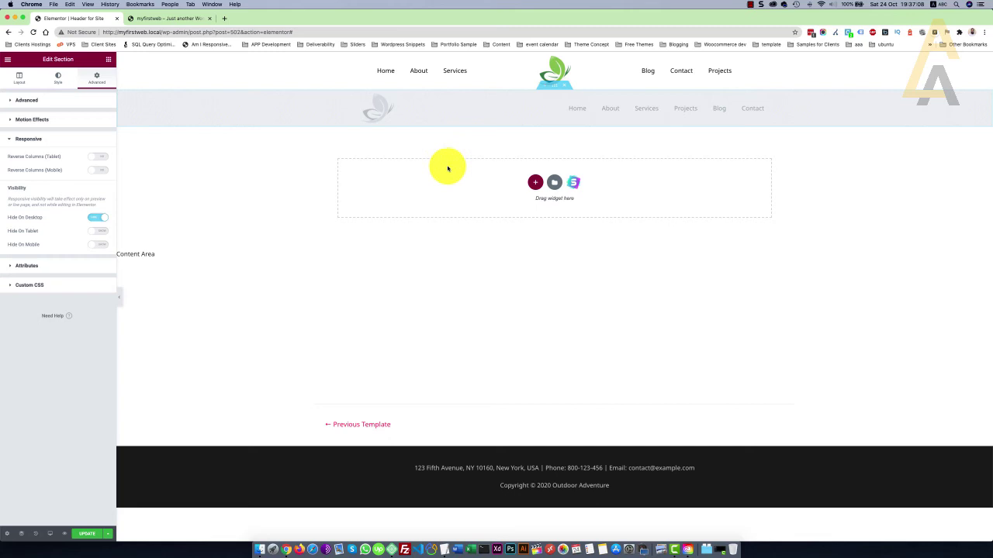
# Set the split-menu desktop header to Hide On Tablet and Mobile, then update the template.
pyautogui.click(555, 61)
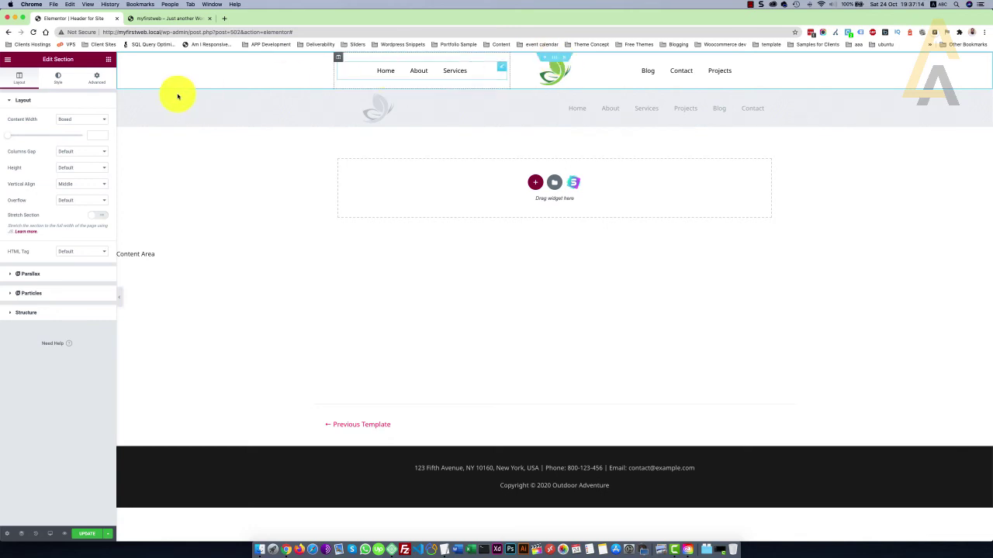
pyautogui.click(97, 80)
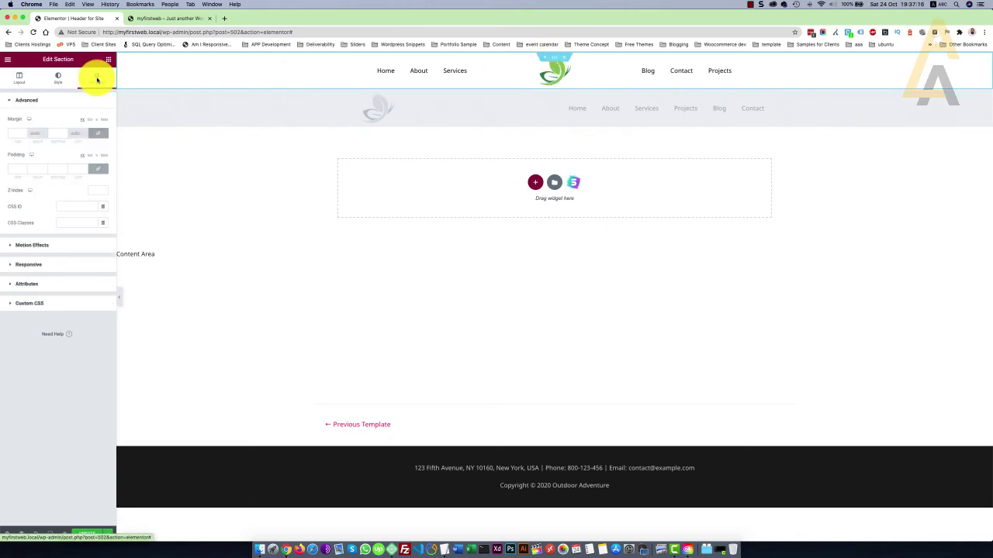
pyautogui.click(34, 265)
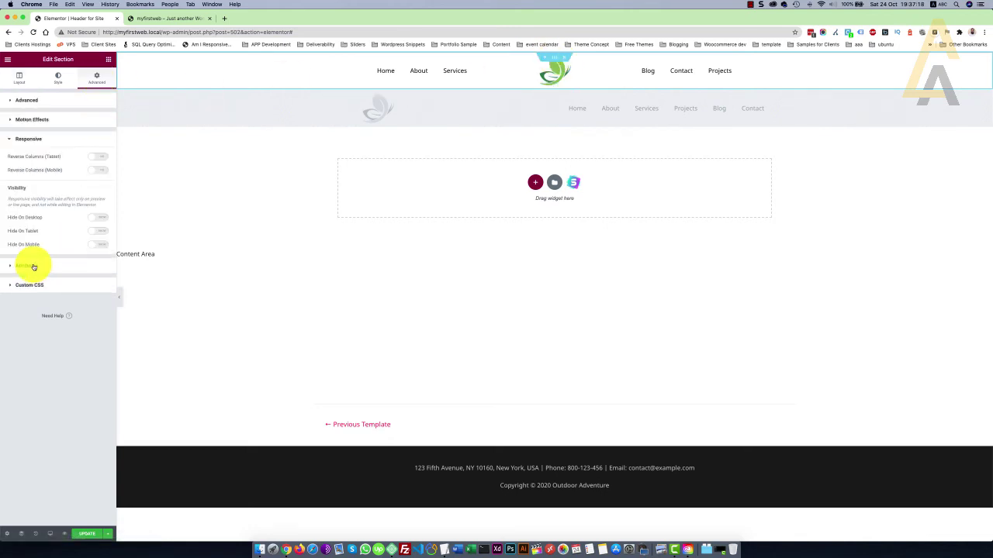
pyautogui.click(104, 233)
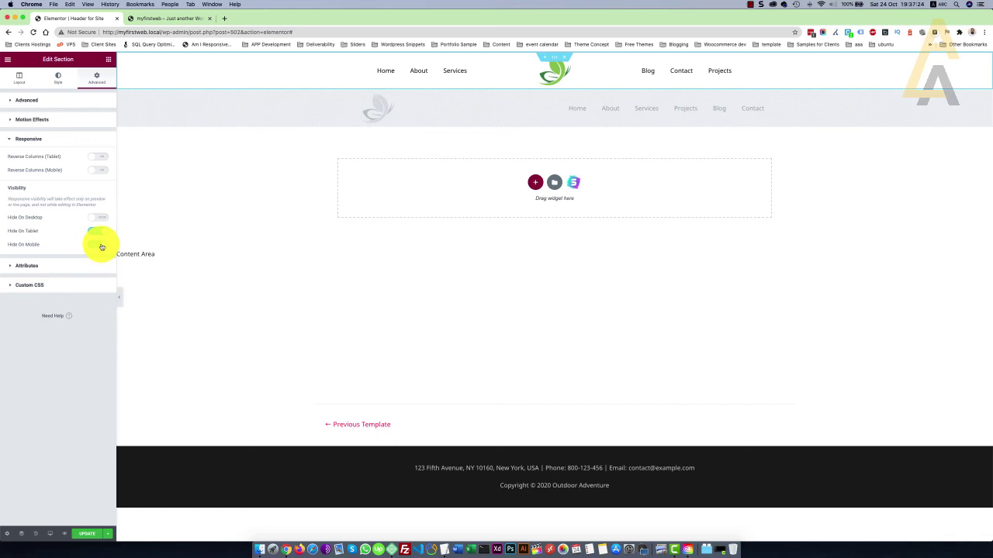
pyautogui.click(83, 534)
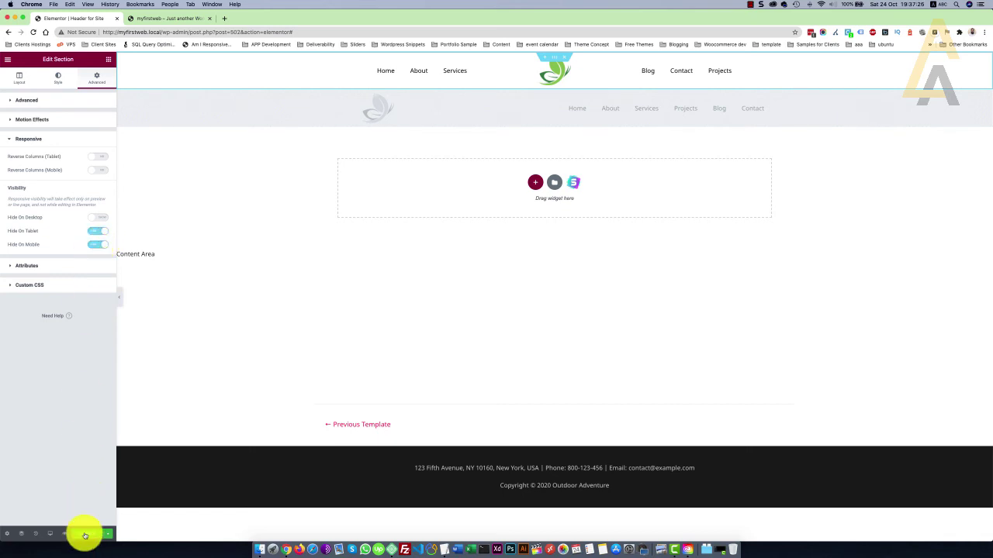
# Reload the live homepage, toggle its single collapsed six-page menu twice at narrow width, then maximise.
pyautogui.click(162, 18)
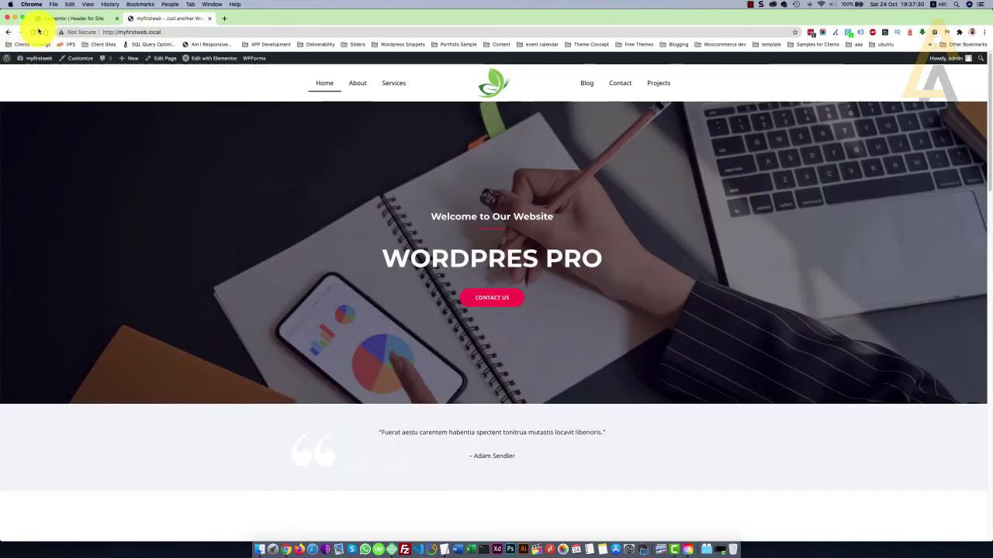
pyautogui.click(37, 32)
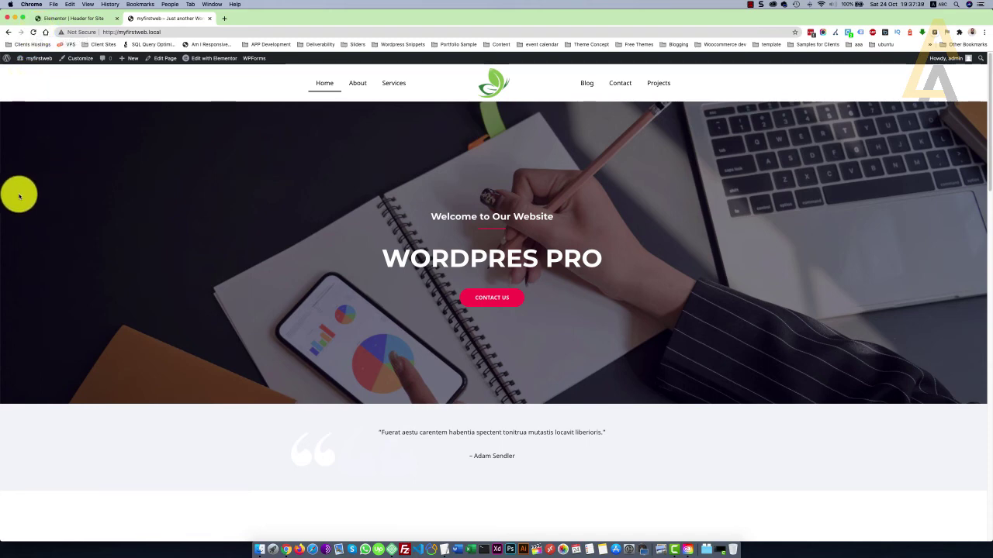
pyautogui.moveTo(2, 193); pyautogui.dragTo(601, 167)
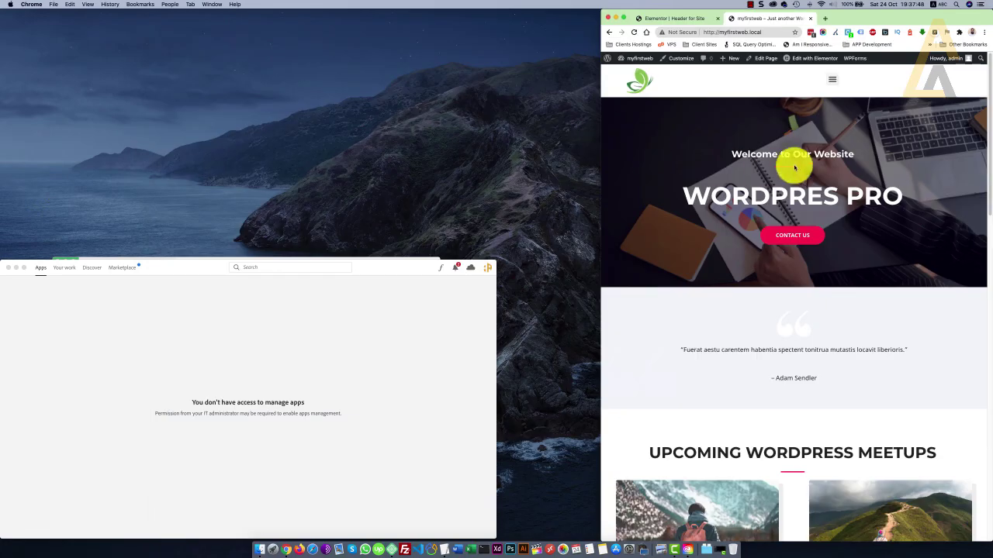
pyautogui.click(835, 80)
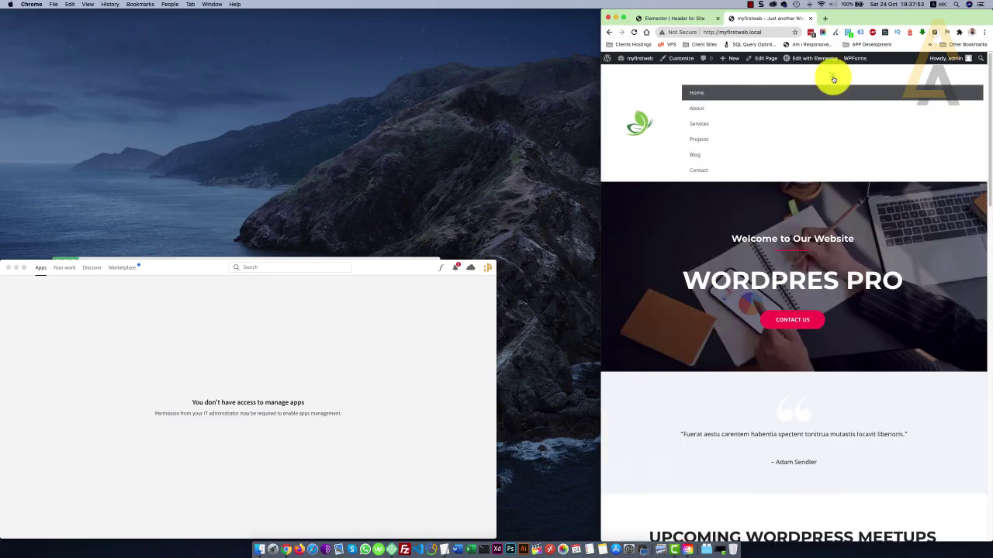
pyautogui.click(833, 79)
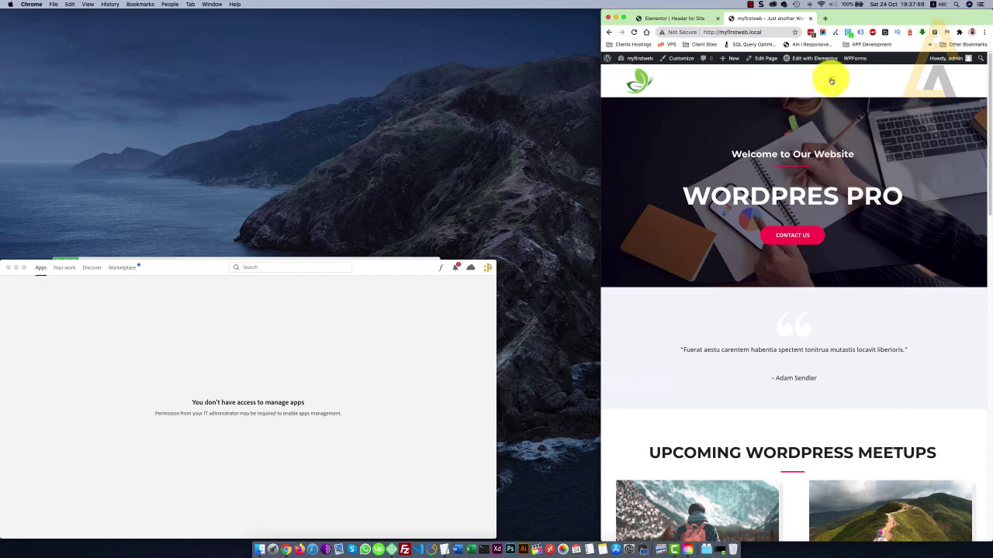
pyautogui.click(830, 81)
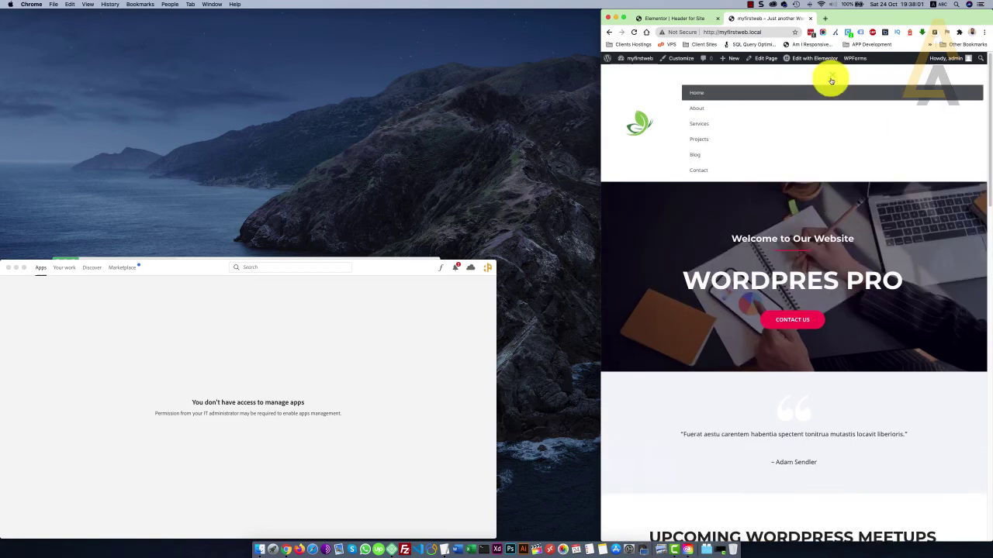
pyautogui.click(830, 80)
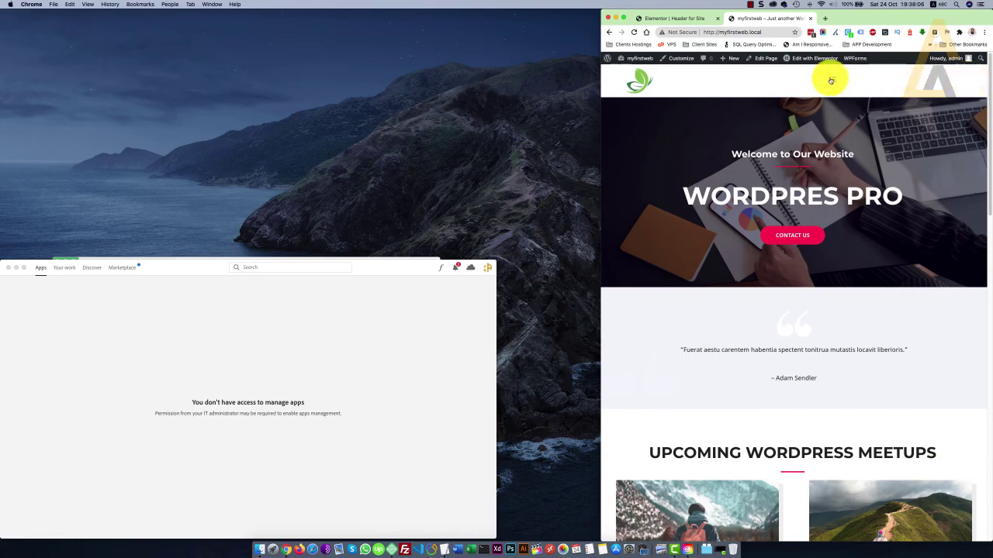
pyautogui.doubleClick(880, 16)
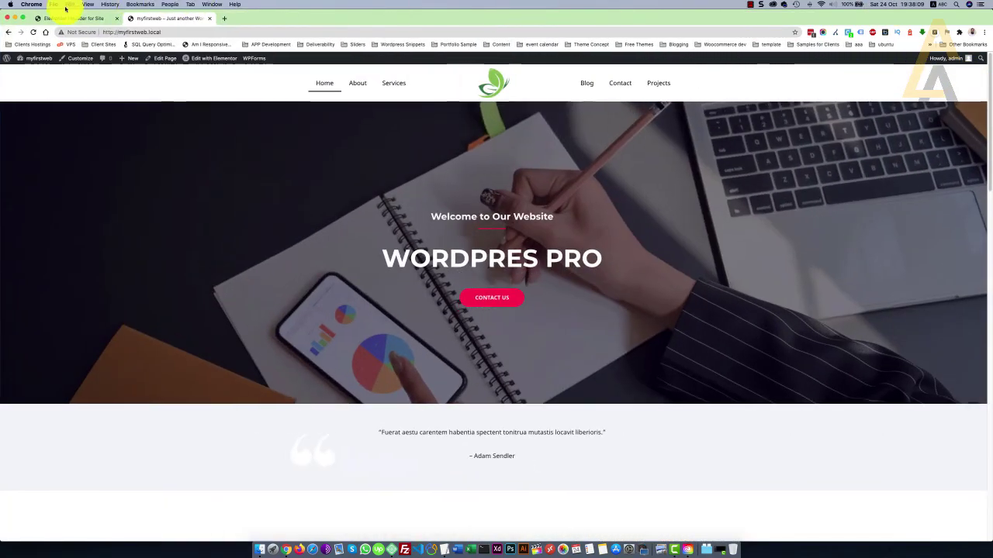
# Set the mobile header Nav Menu's Toggle Align to Right using Navigator, then return to the live site.
pyautogui.click(68, 18)
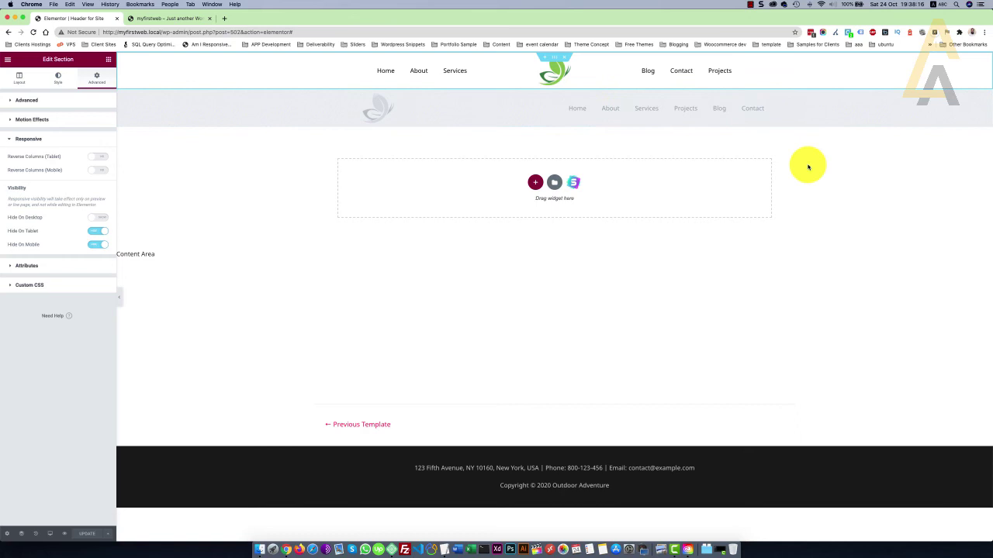
pyautogui.rightClick(555, 89)
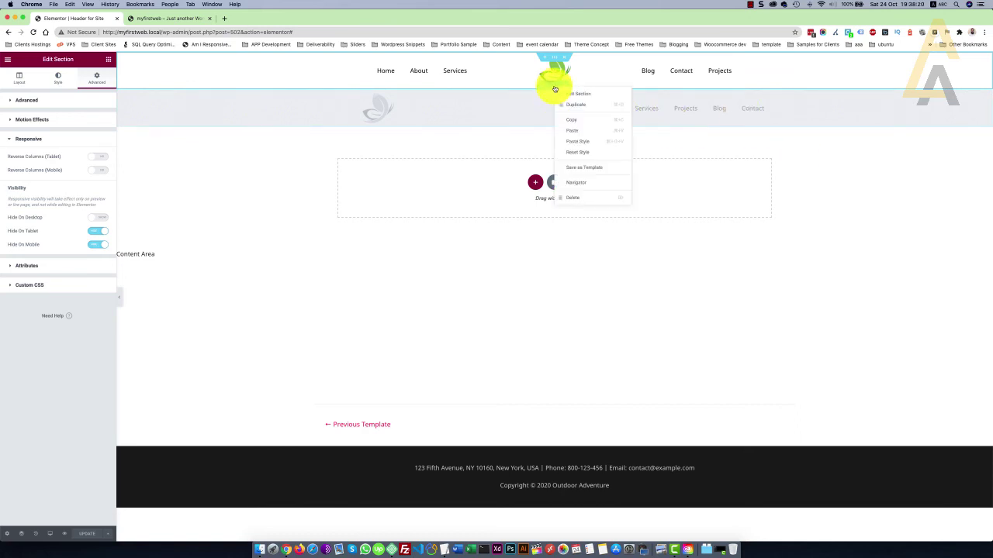
pyautogui.click(590, 183)
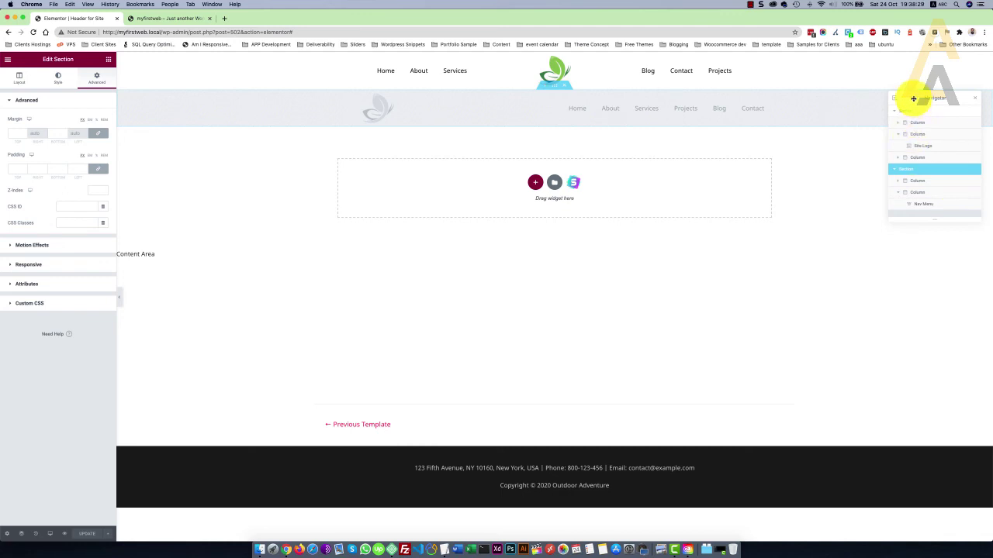
pyautogui.click(937, 205)
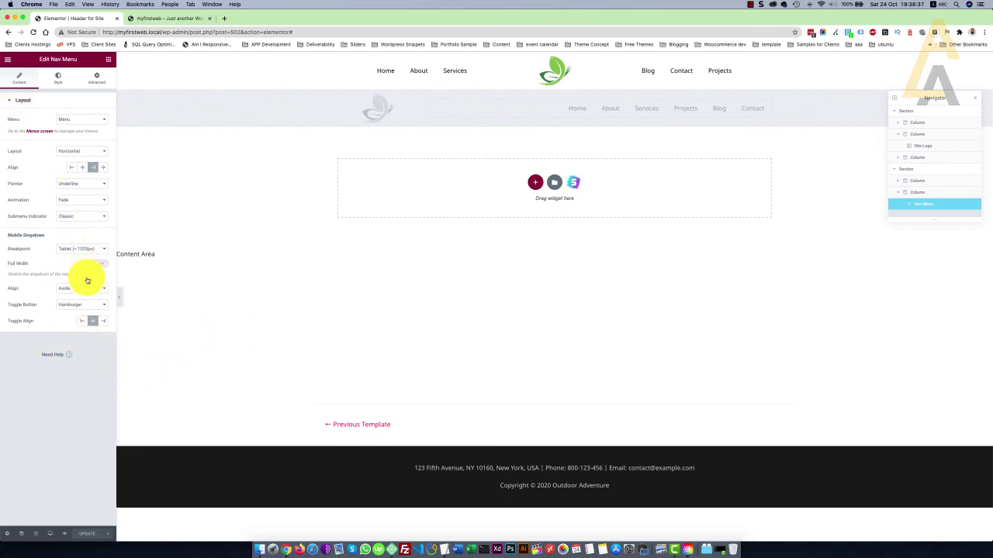
pyautogui.click(104, 323)
pyautogui.hotkey('ctrl', 'Tab')
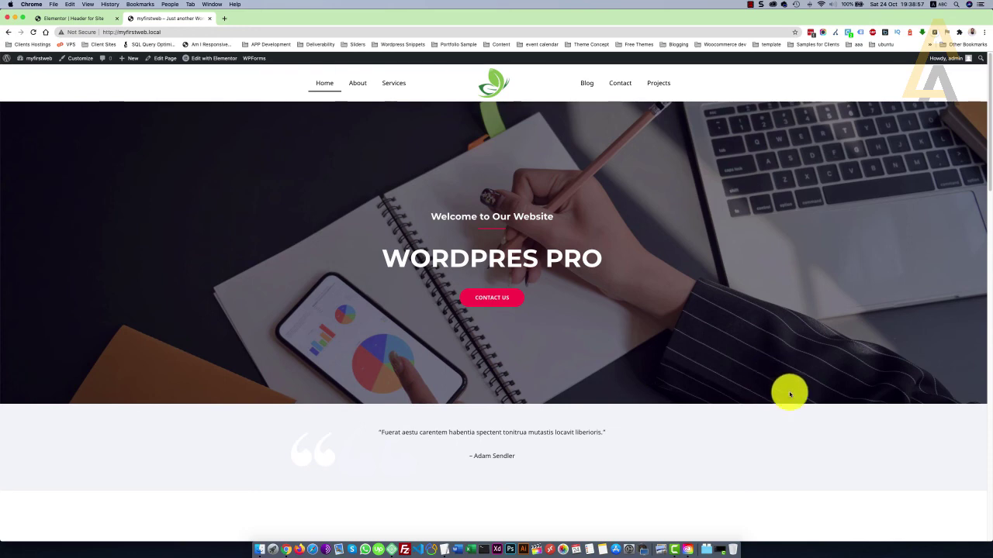
# Preview the live homepage at iPhone X size in Chrome DevTools and close the open mobile menu.
pyautogui.rightClick(889, 79)
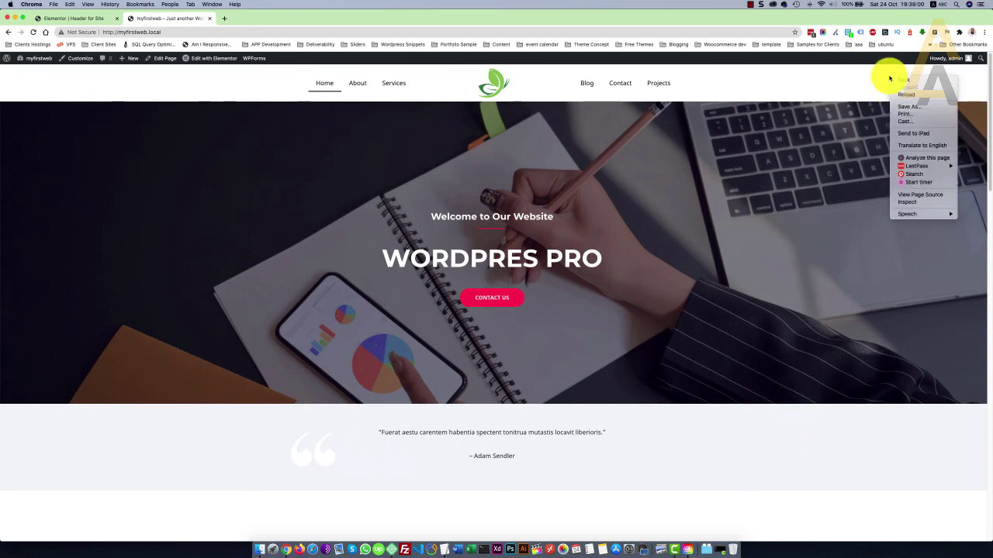
pyautogui.click(933, 201)
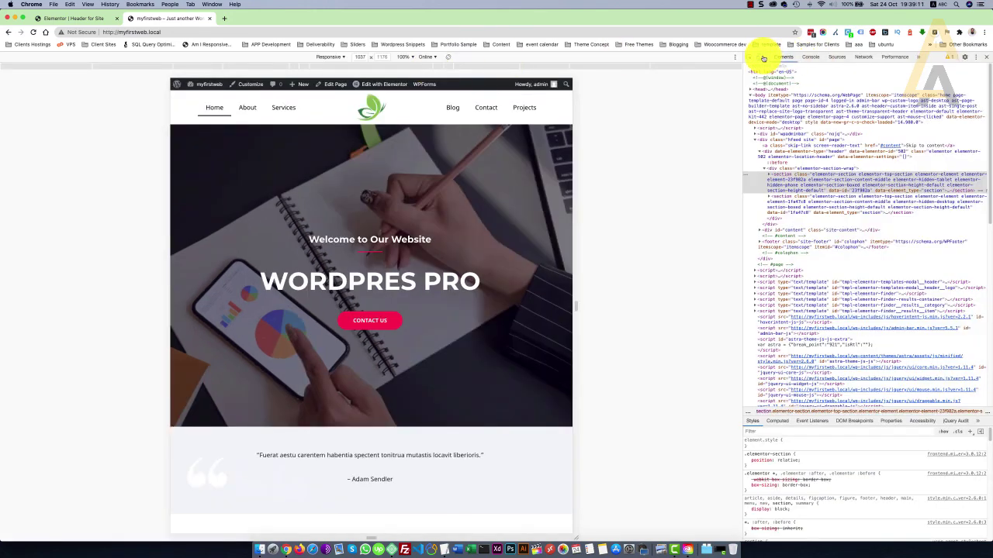
pyautogui.click(761, 57)
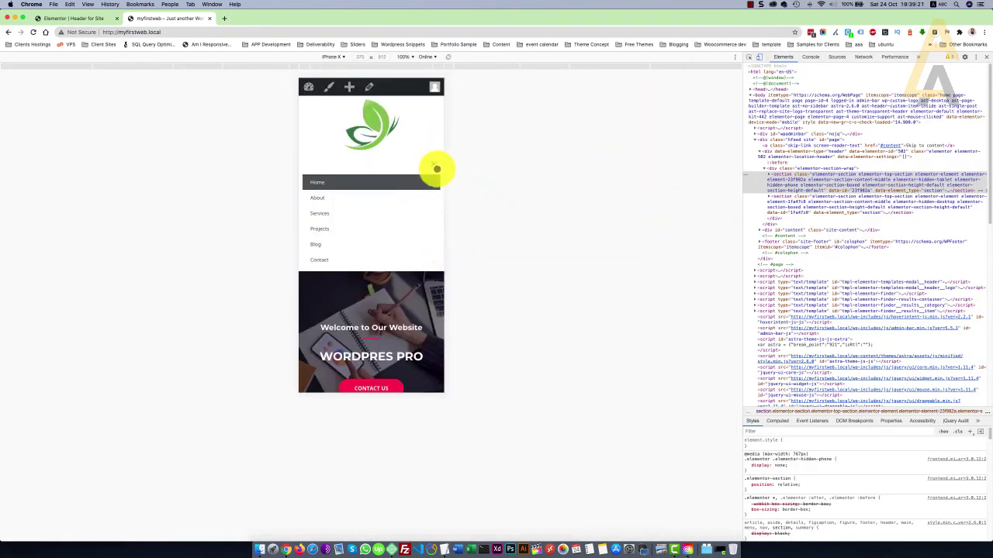
pyautogui.click(434, 164)
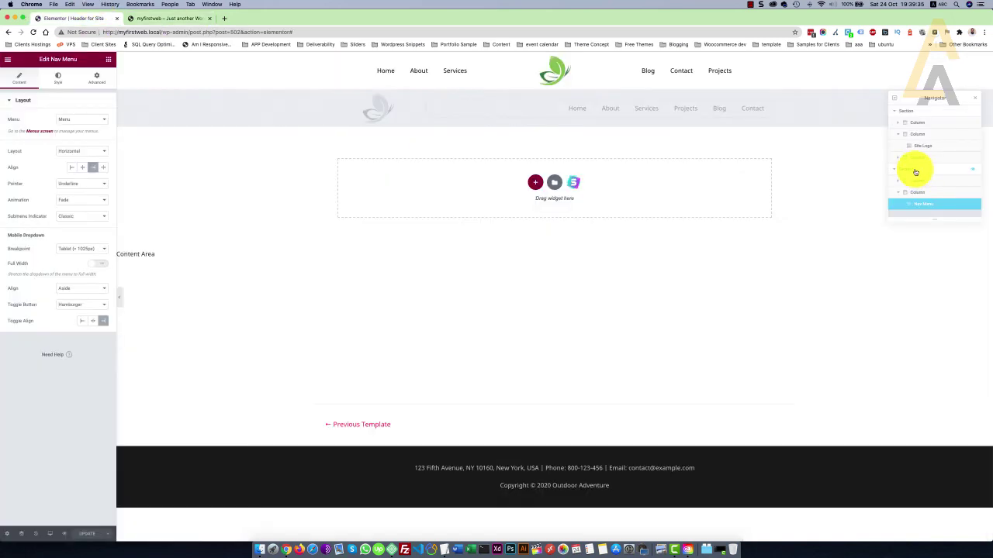
# In mobile view, set the mobile header's logo column width to 50 and select the menu column.
pyautogui.moveTo(915, 172); pyautogui.dragTo(915, 184)
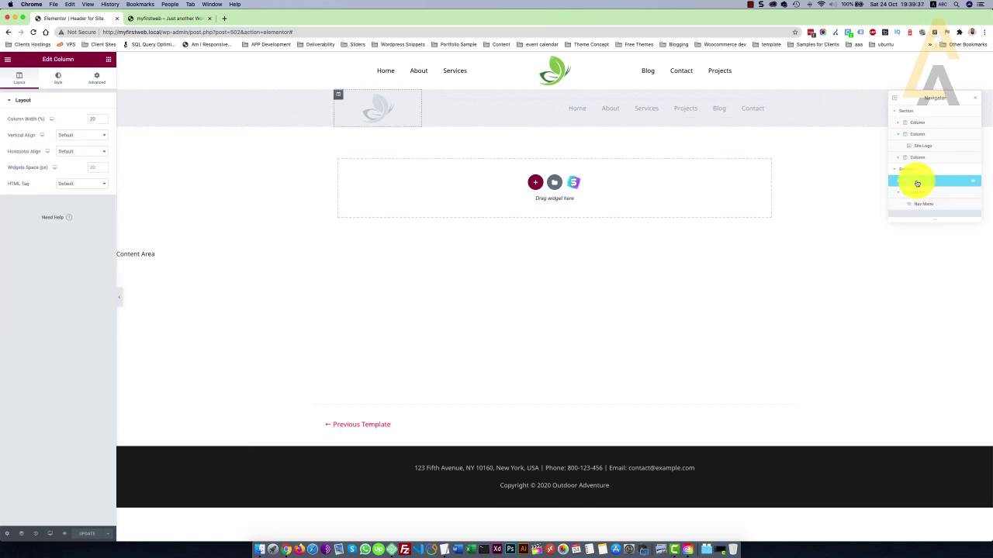
pyautogui.click(52, 140)
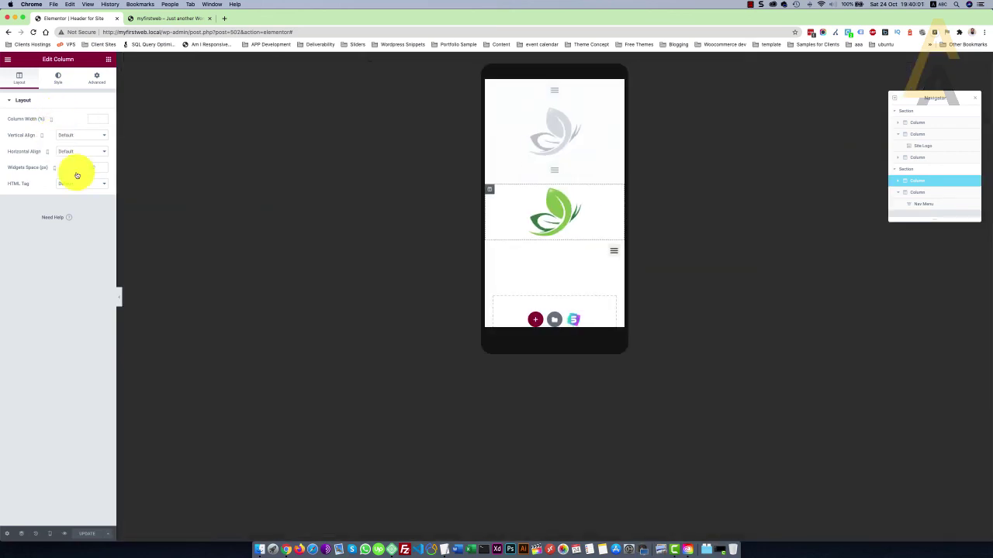
pyautogui.click(96, 116)
pyautogui.write('50')
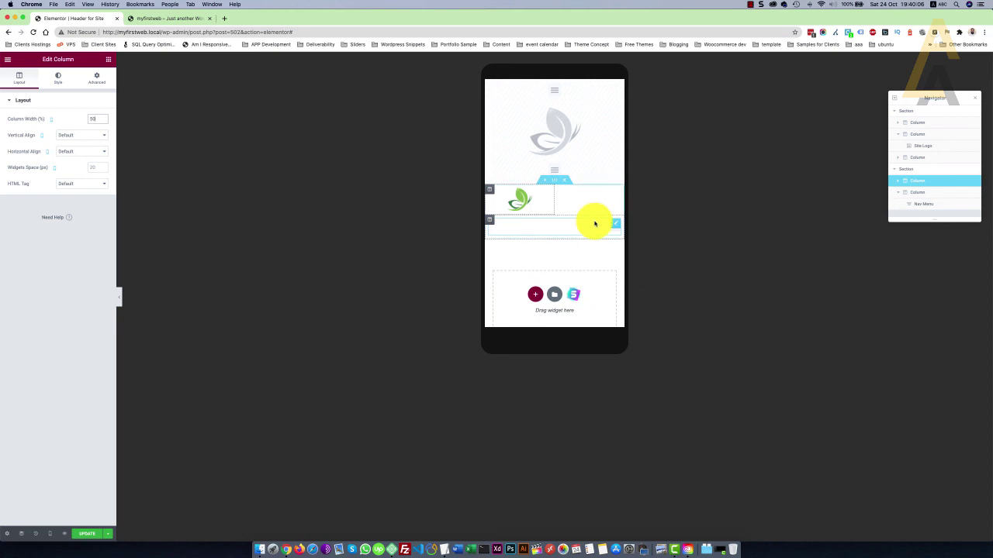
pyautogui.click(489, 219)
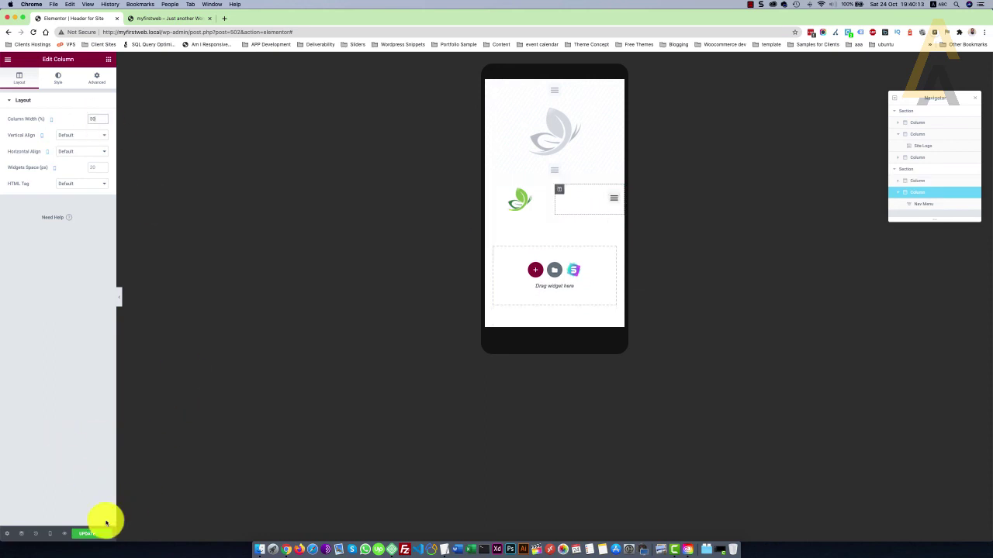
# In the iPhone X preview, open and close the live header's hamburger menu beside the logo.
pyautogui.hotkey('ctrl', 'Tab')
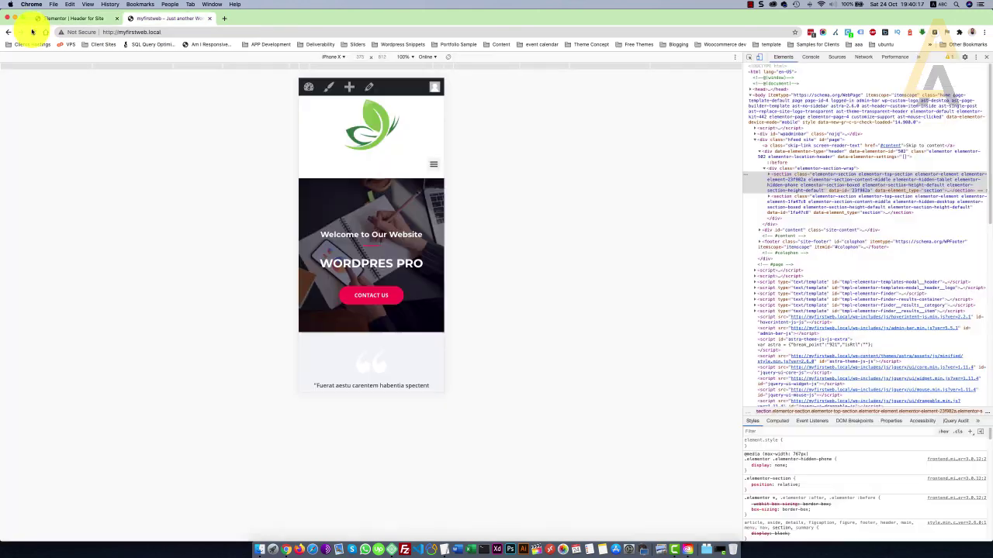
pyautogui.click(436, 107)
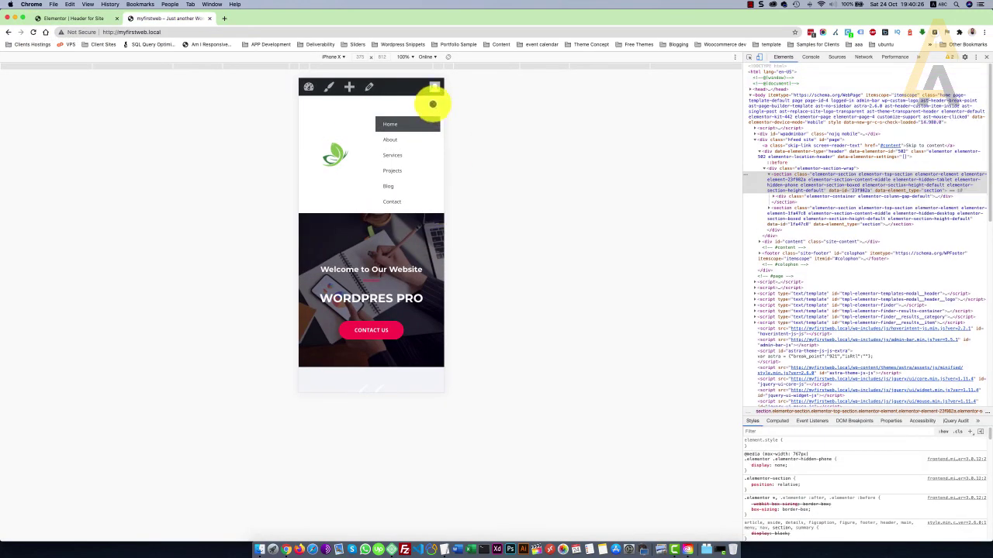
pyautogui.hotkey('ctrl', 'shift', 'Tab')
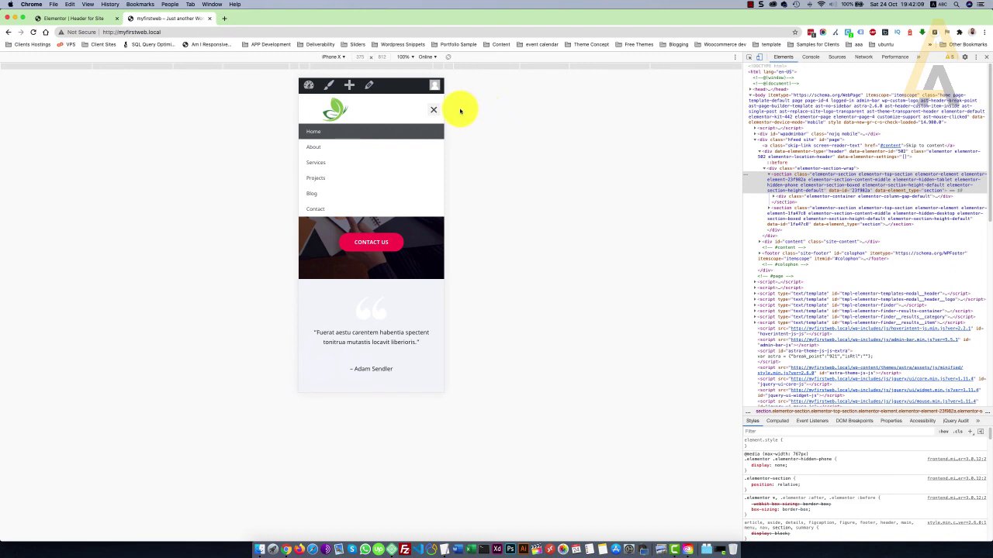
pyautogui.click(432, 109)
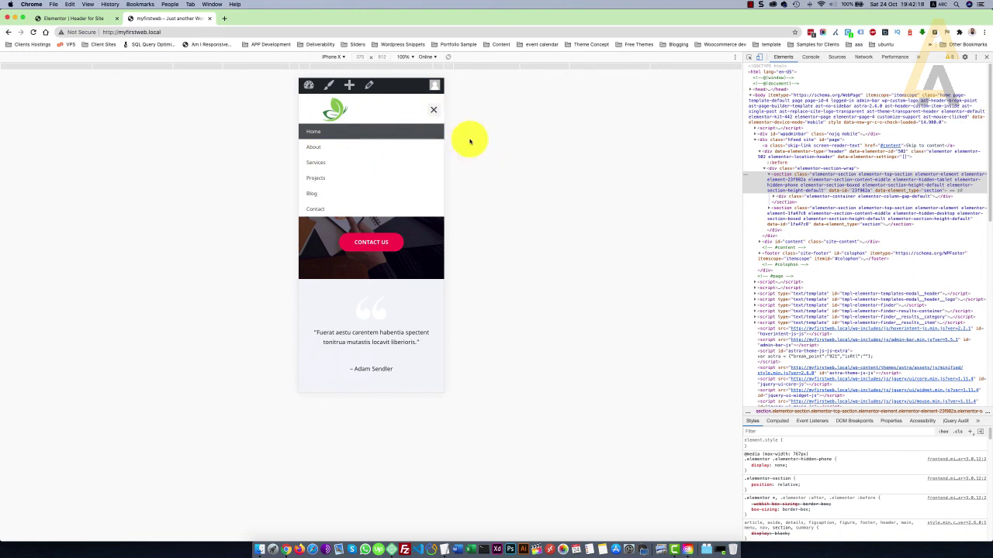
pyautogui.click(433, 111)
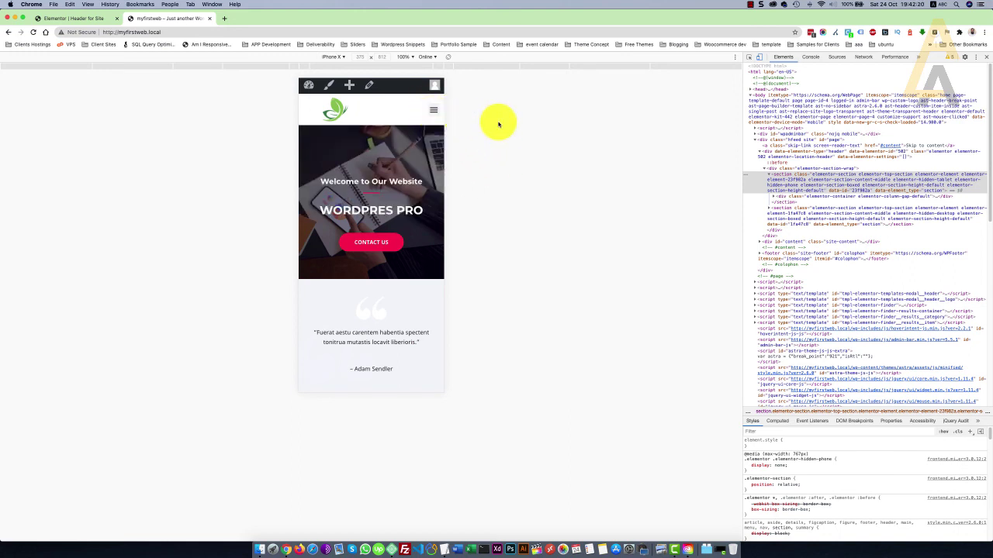